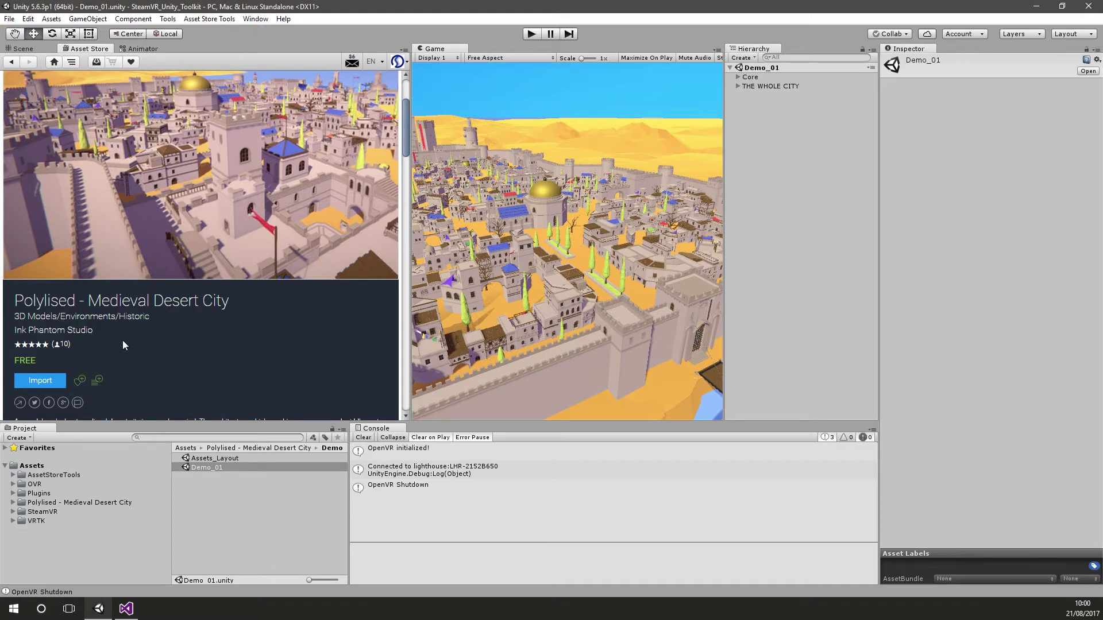
# - Locate the Demo_01 scene in the Polylised - Medieval Desert City Demo folder and look around the city in the Scene view
pyautogui.click(70, 503)
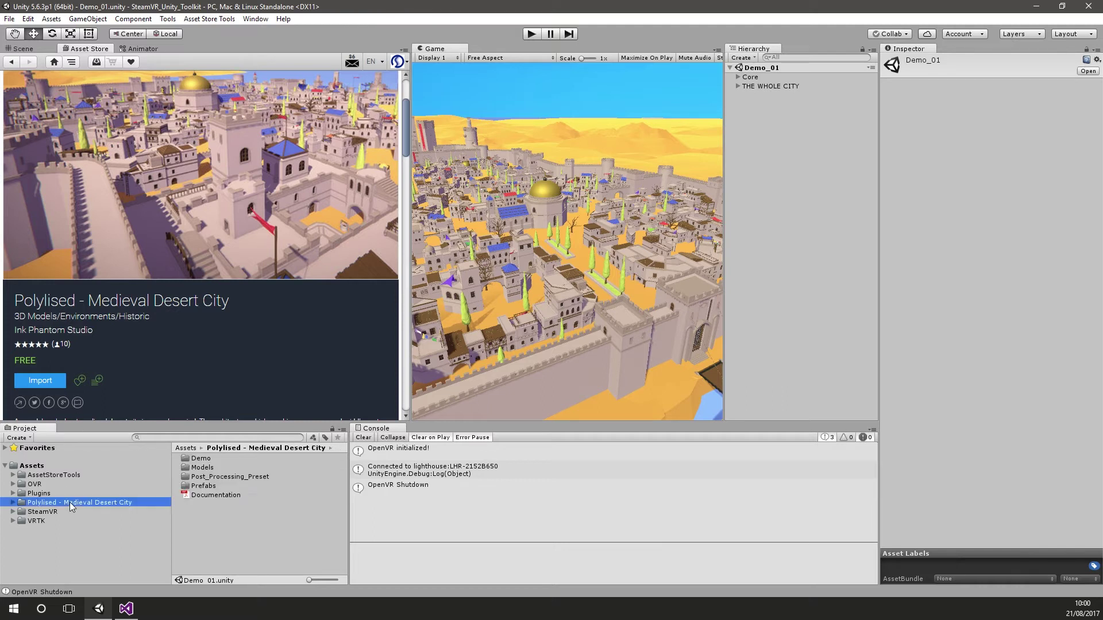
pyautogui.doubleClick(202, 460)
pyautogui.click(217, 468)
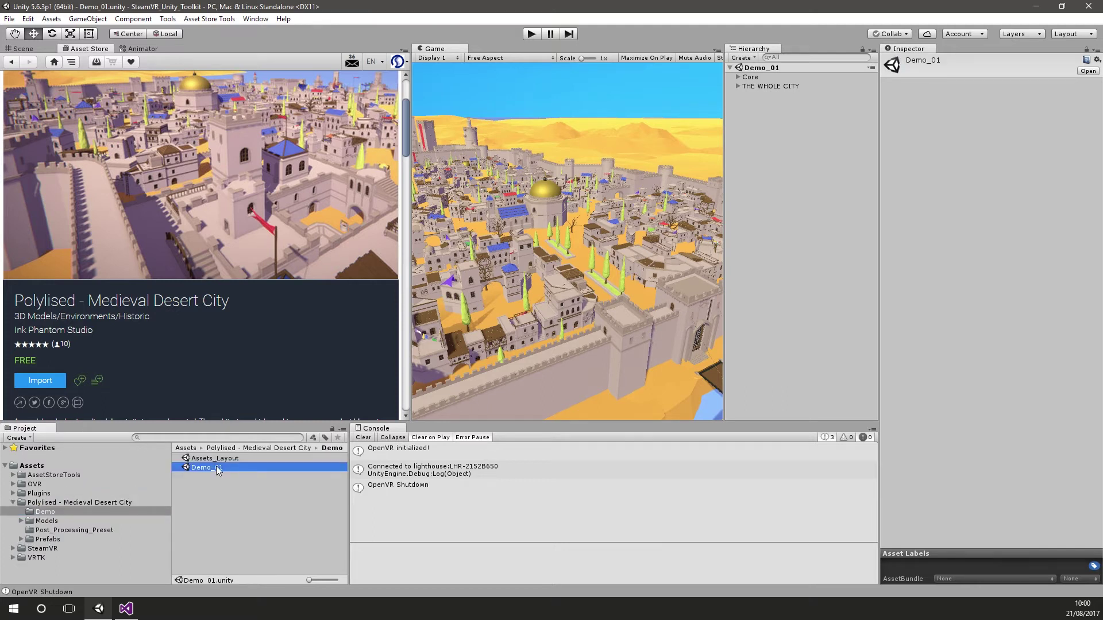
pyautogui.click(514, 315)
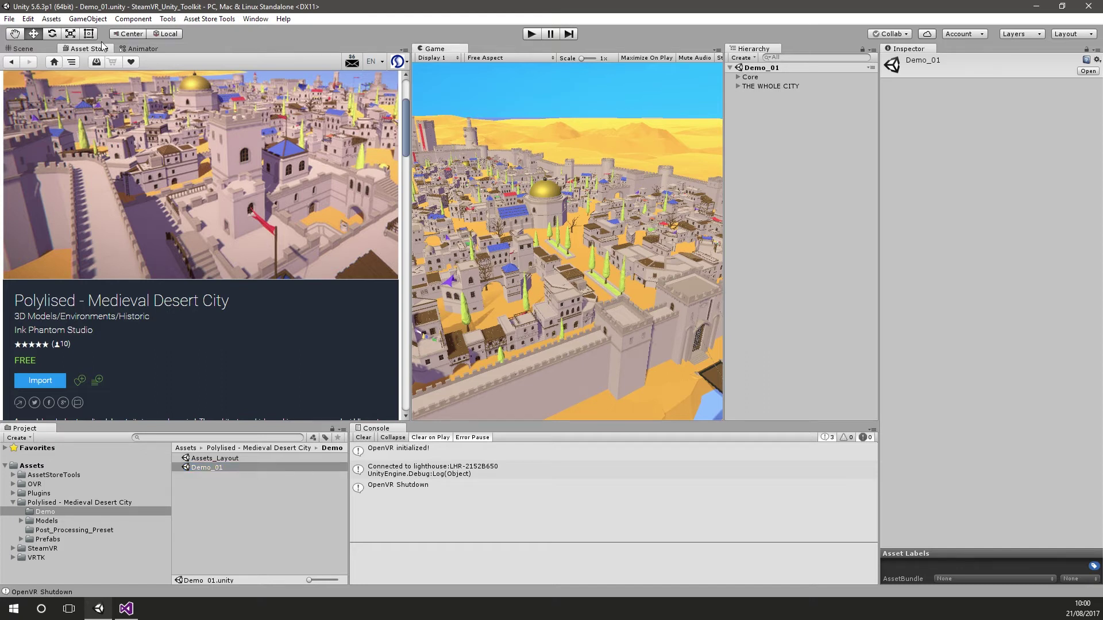
pyautogui.click(23, 48)
pyautogui.moveTo(201, 230)
pyautogui.mouseDown(button='right')
pyautogui.moveTo(448, 152)
pyautogui.moveTo(1011, 287)
pyautogui.moveTo(302, 349)
pyautogui.moveTo(170, 239)
pyautogui.moveTo(166, 250)
pyautogui.mouseUp(button='right')
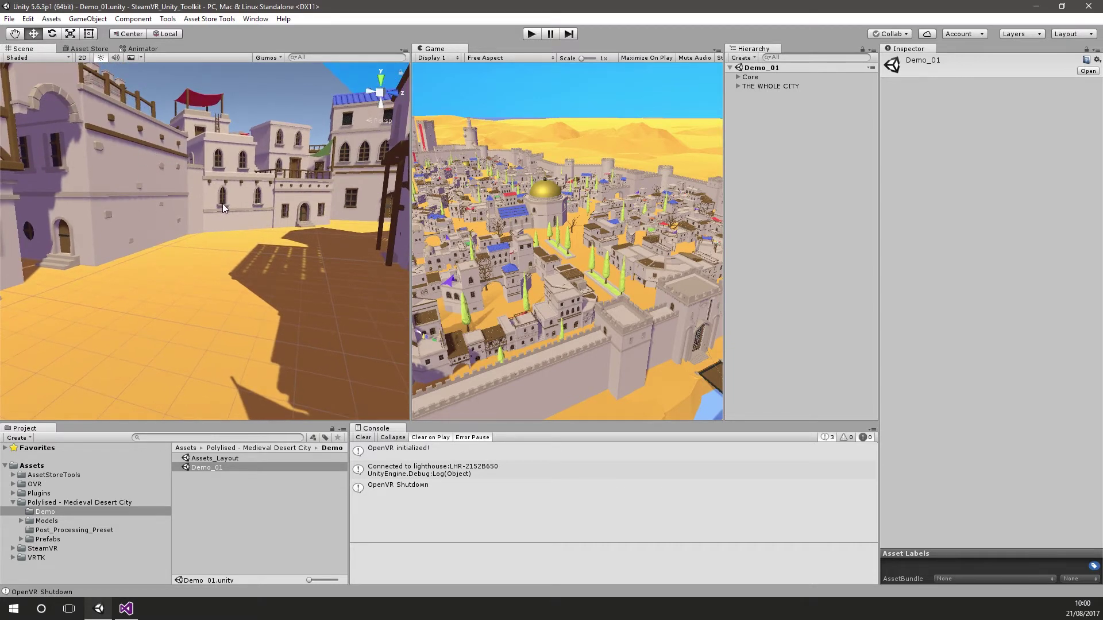
# - Delete the Main Camera from the Core group of the Demo_01 scene
pyautogui.click(738, 77)
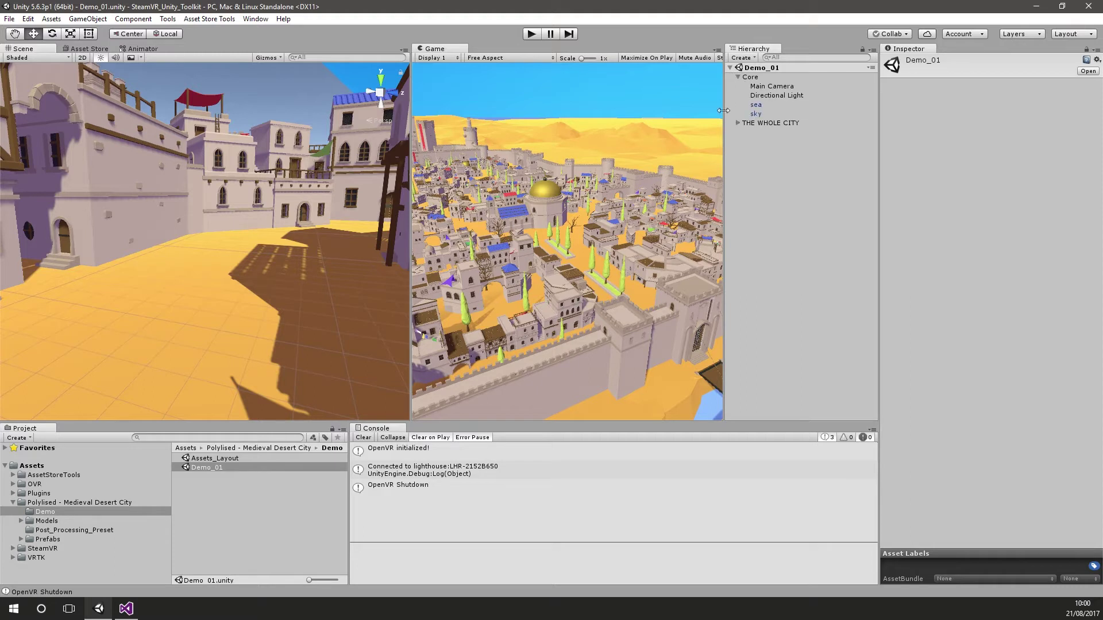
pyautogui.click(782, 87)
pyautogui.press('Delete')
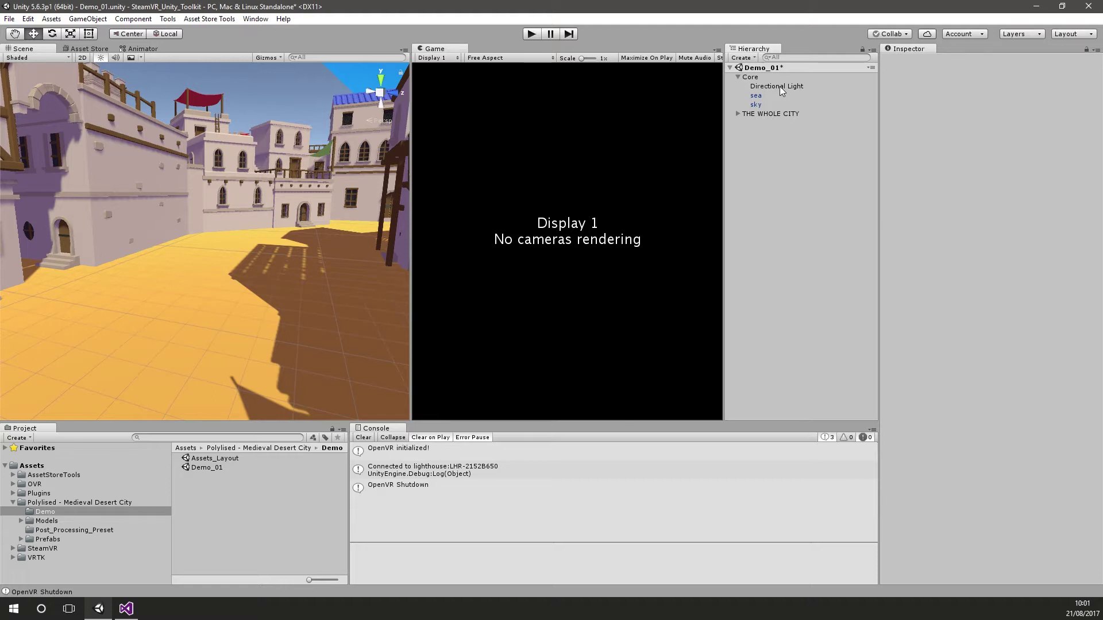
# - Create an empty root object named SDKManager and add the VRTK_SDK Manager component to it
pyautogui.rightClick(758, 154)
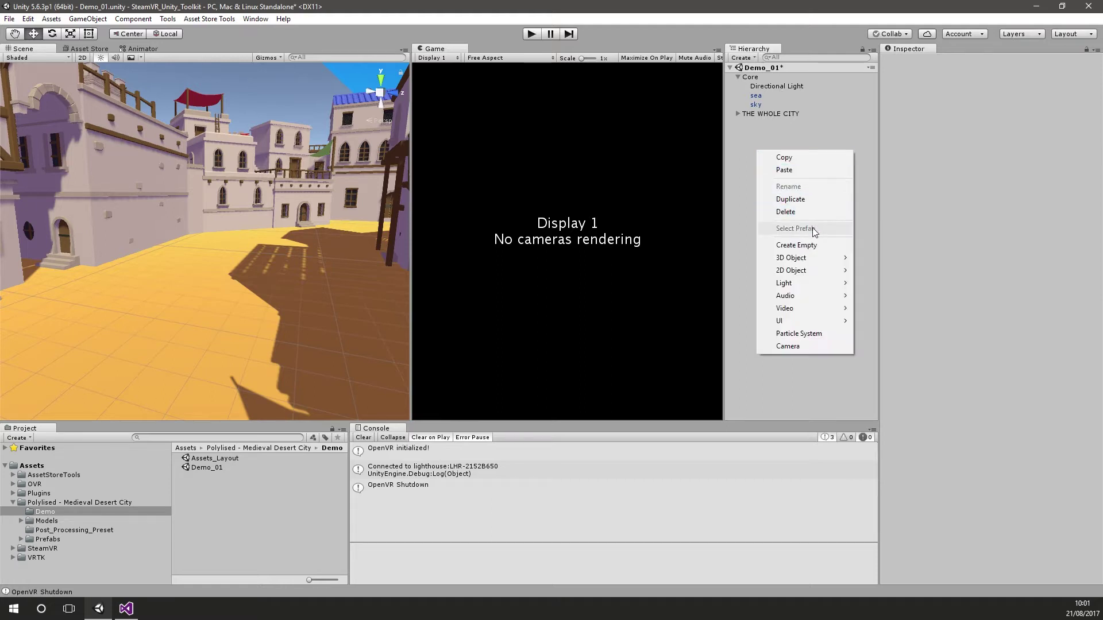
pyautogui.click(784, 243)
pyautogui.click(780, 124)
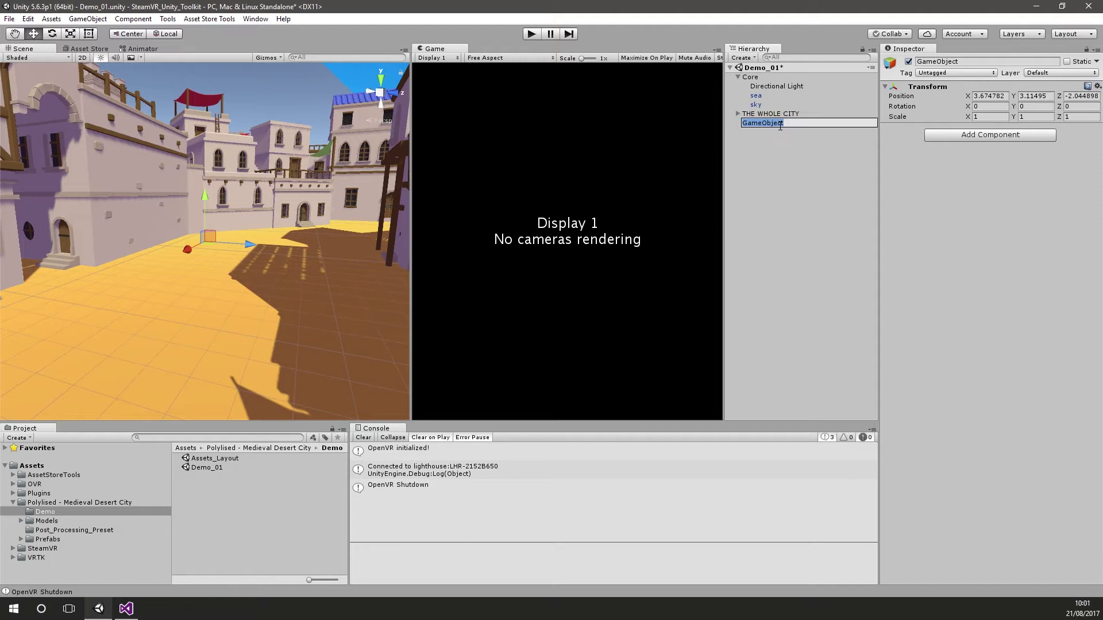
pyautogui.write('SDKManager')
pyautogui.press('Return')
pyautogui.click(948, 138)
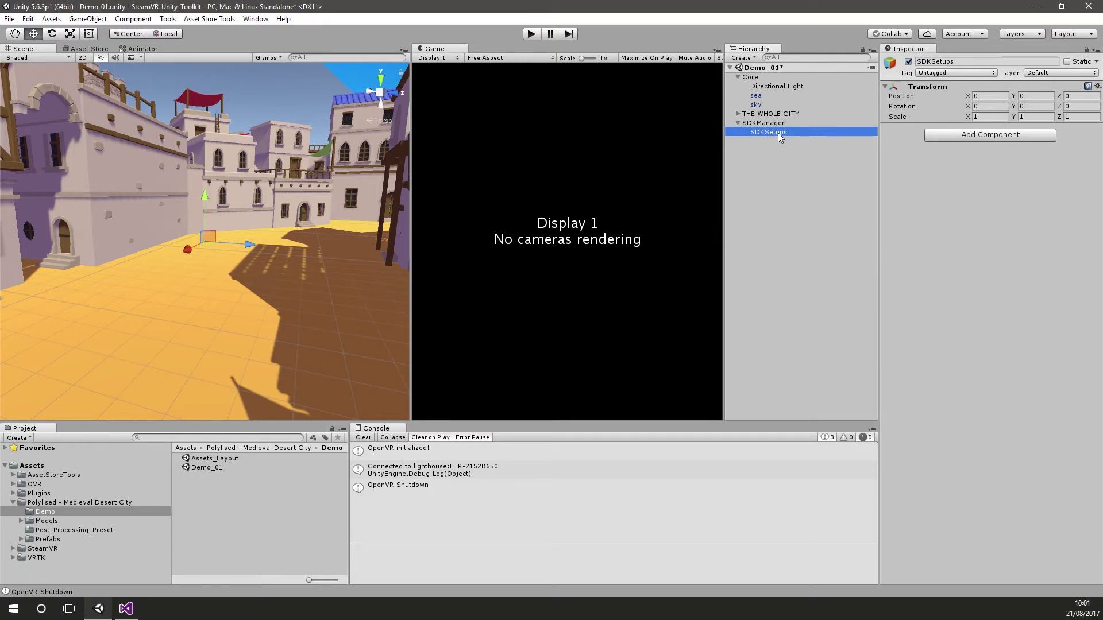
# - Create an empty child object named SteamVR under SDKSetups
pyautogui.rightClick(780, 134)
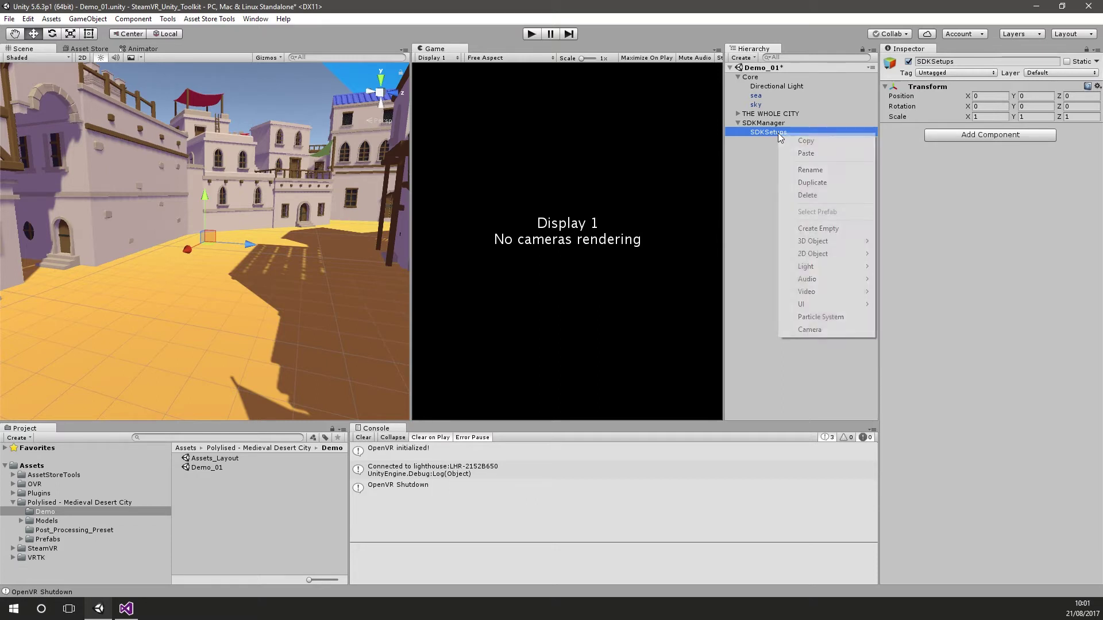
pyautogui.click(830, 229)
pyautogui.click(785, 143)
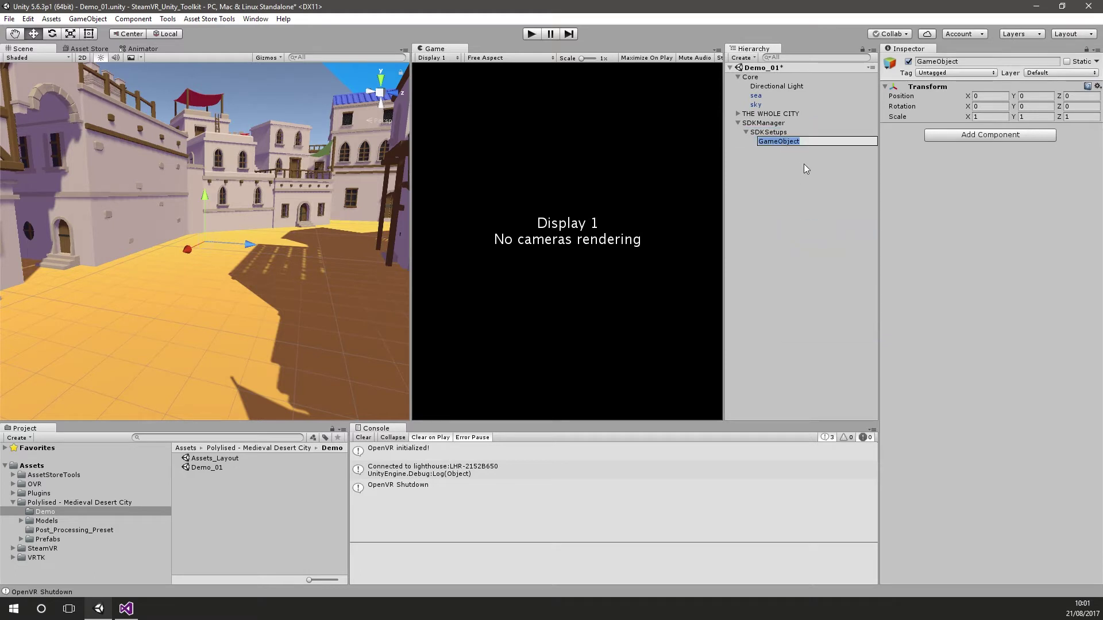
pyautogui.write('SteamVR')
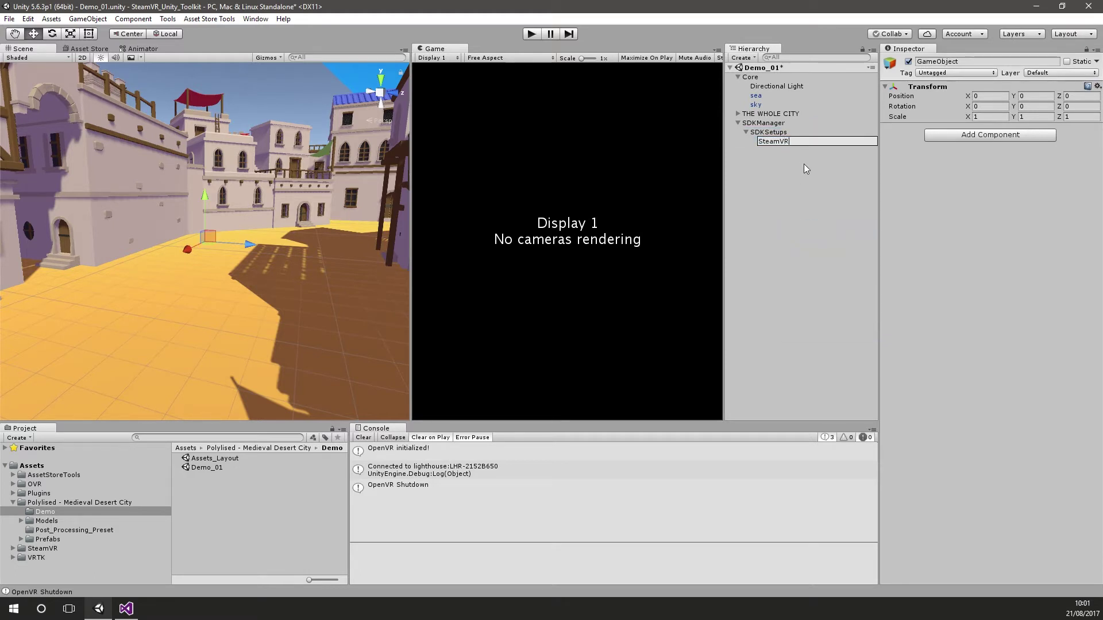
pyautogui.press('Return')
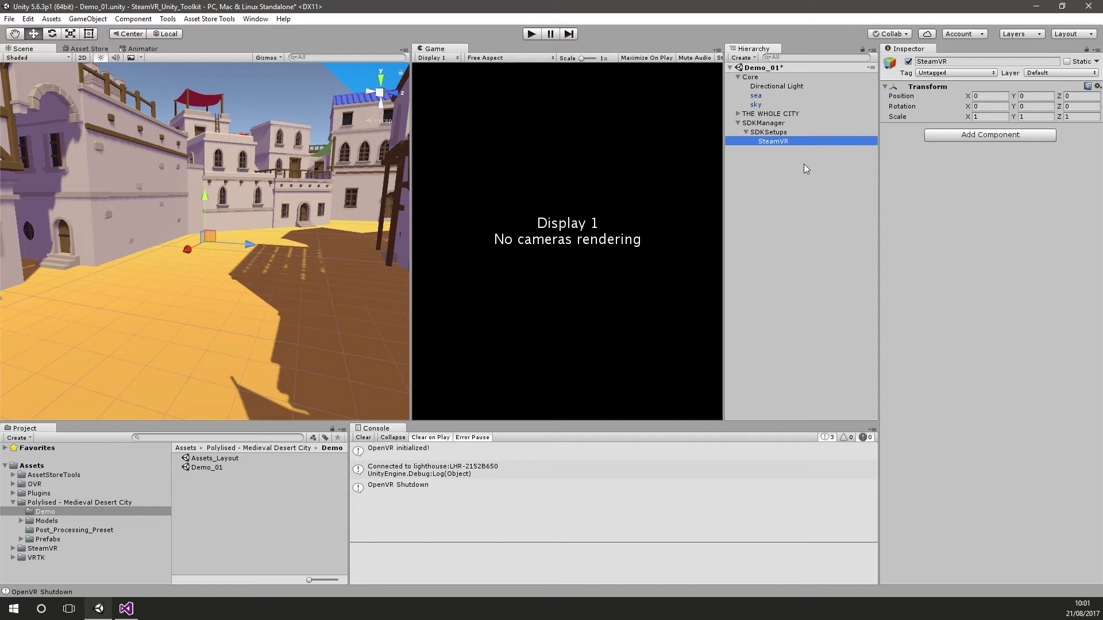
# - Add the [CameraRig] and [SteamVR] prefabs from the SteamVR Prefabs folder as children of the SteamVR object
pyautogui.click(13, 549)
pyautogui.scroll(-3, 69, 546)
pyautogui.click(47, 535)
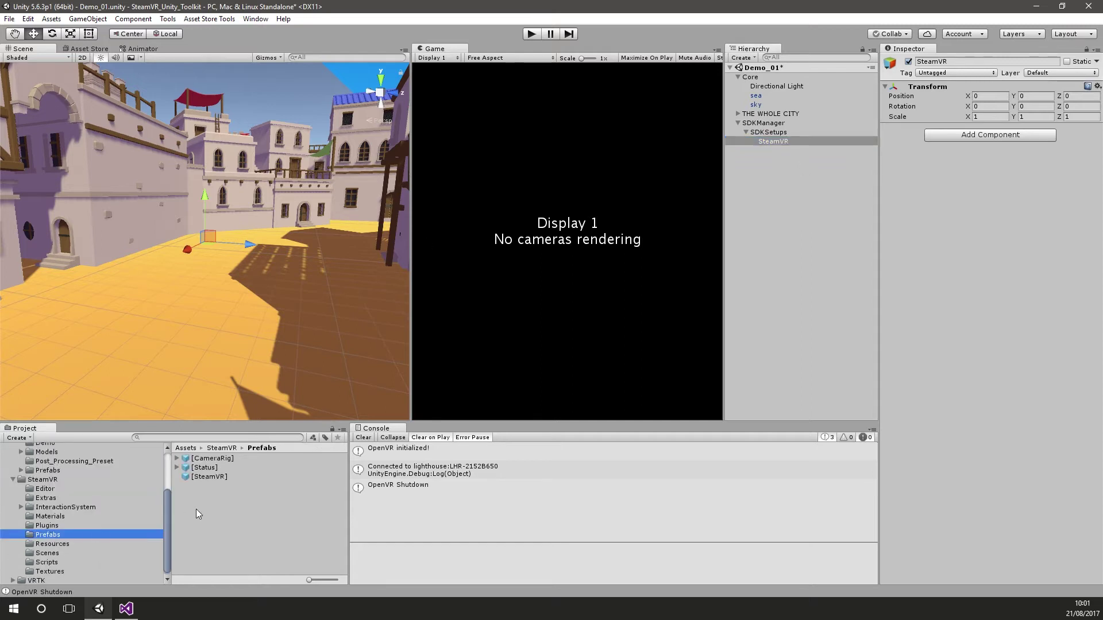
pyautogui.moveTo(228, 462); pyautogui.dragTo(797, 143)
pyautogui.moveTo(213, 477); pyautogui.dragTo(785, 154)
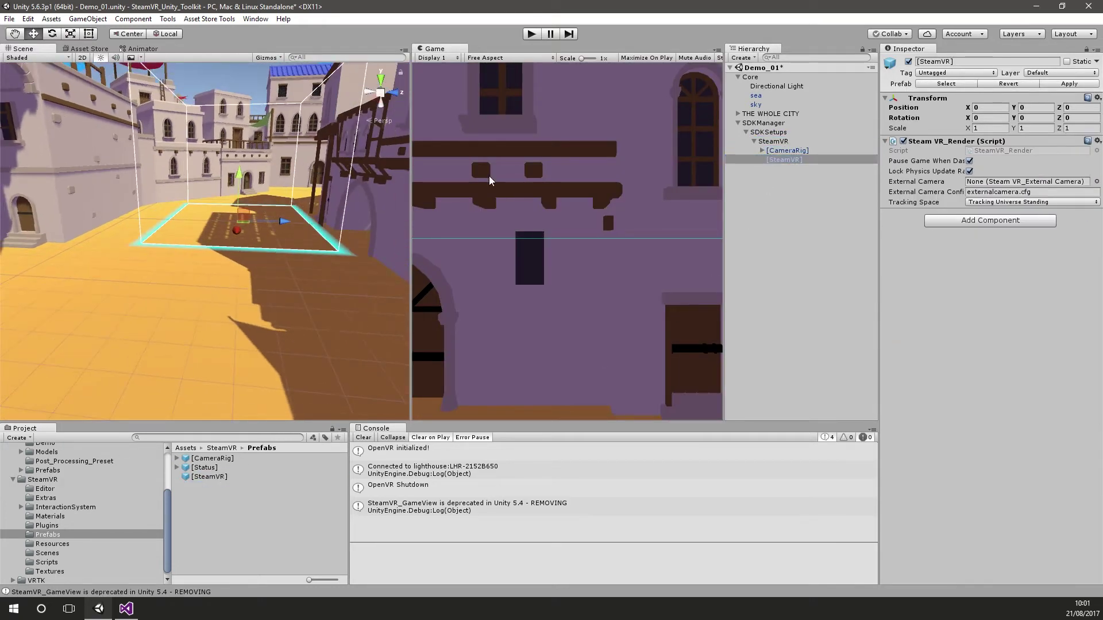
# - Set the SDKManager object's Y position to 0 and inspect the play area against the ground
pyautogui.click(780, 123)
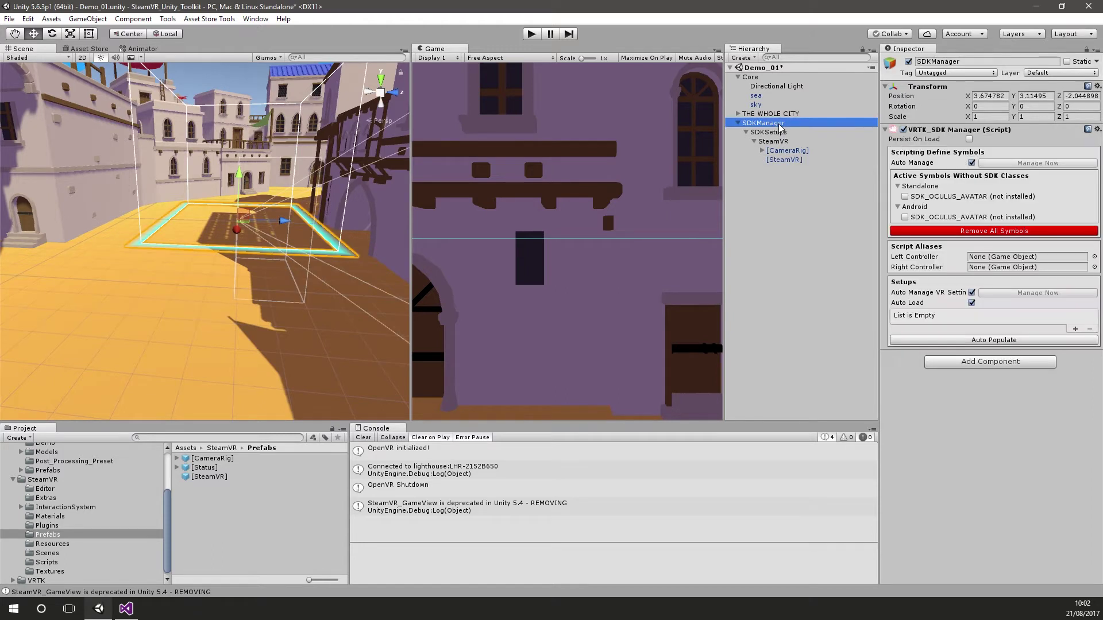
pyautogui.click(1053, 96)
pyautogui.write('0')
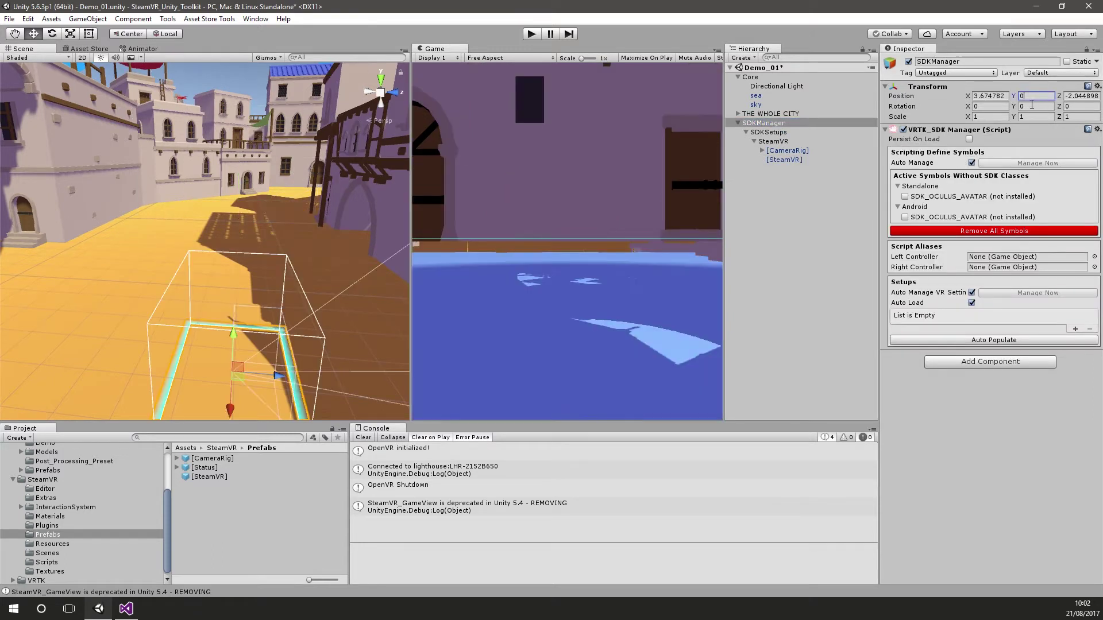
pyautogui.moveTo(296, 264); pyautogui.dragTo(246, 272, button='right')
# - Add the VRTK_SDK Setup component to the SteamVR object and set its quick SDK selection to SteamVR
pyautogui.click(789, 142)
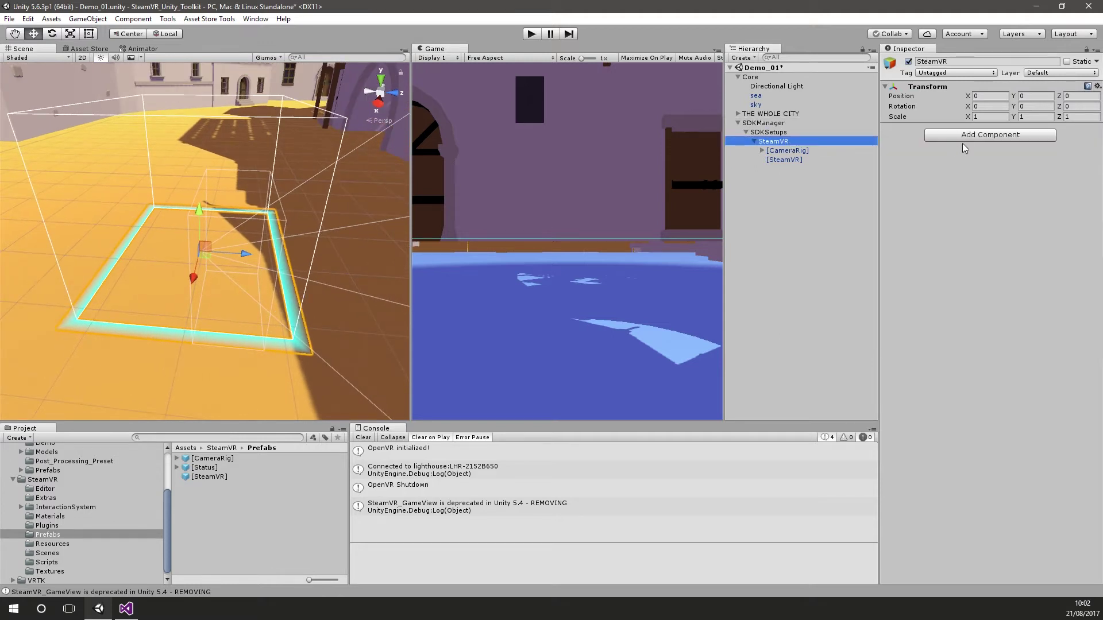
pyautogui.click(968, 135)
pyautogui.write('sdkset')
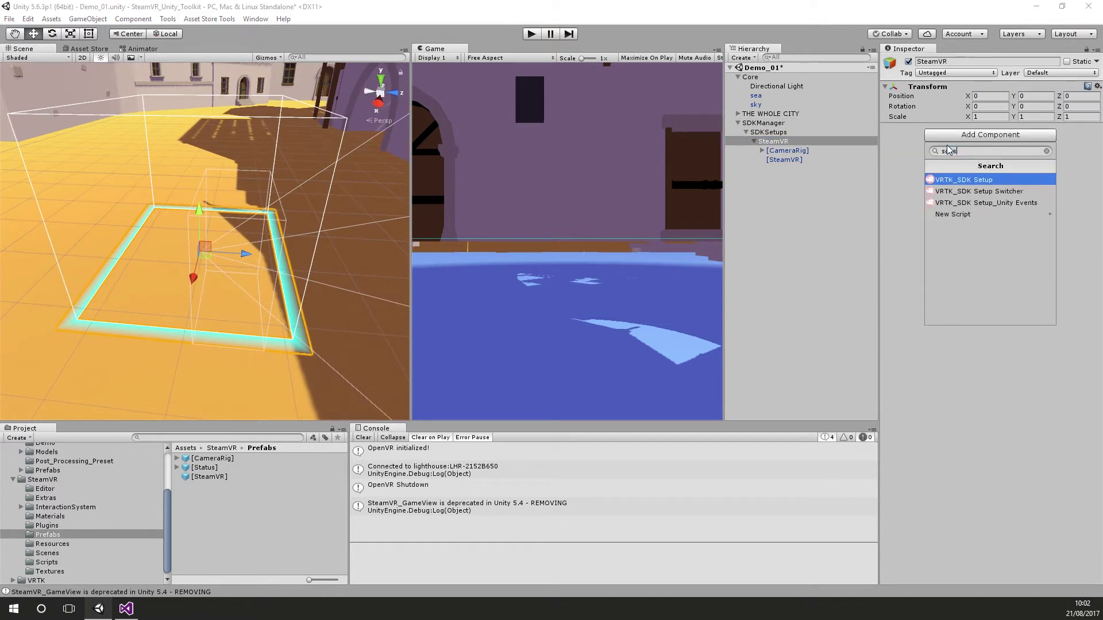
pyautogui.press('Return')
pyautogui.click(1004, 151)
pyautogui.click(977, 227)
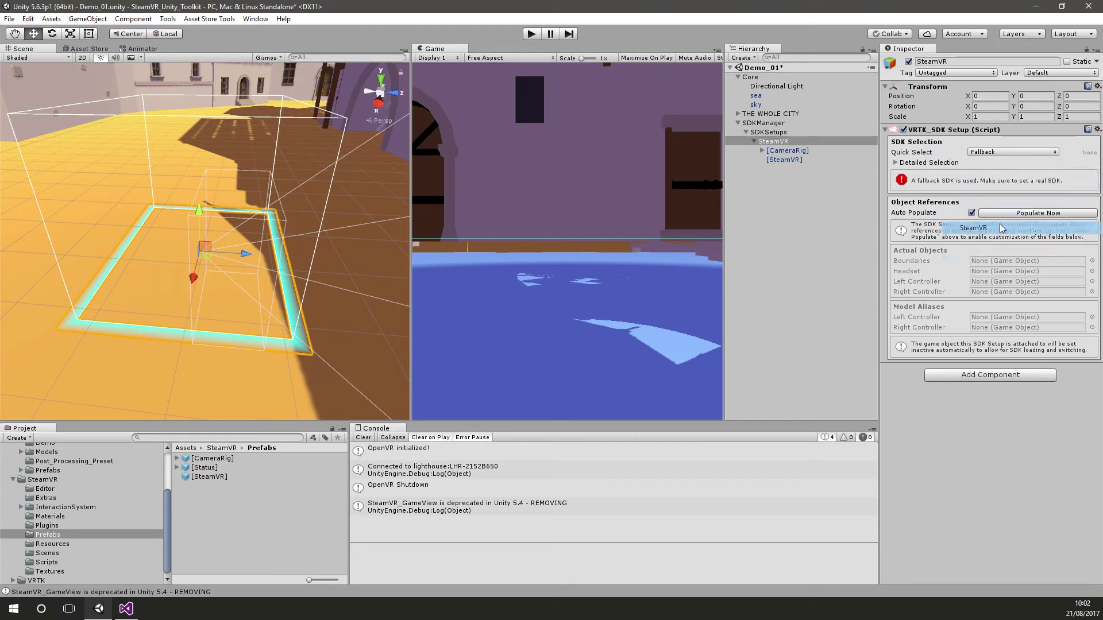
# - Auto-populate the SDKManager's setups list and test the scene in play mode, stopping it when done
pyautogui.click(779, 124)
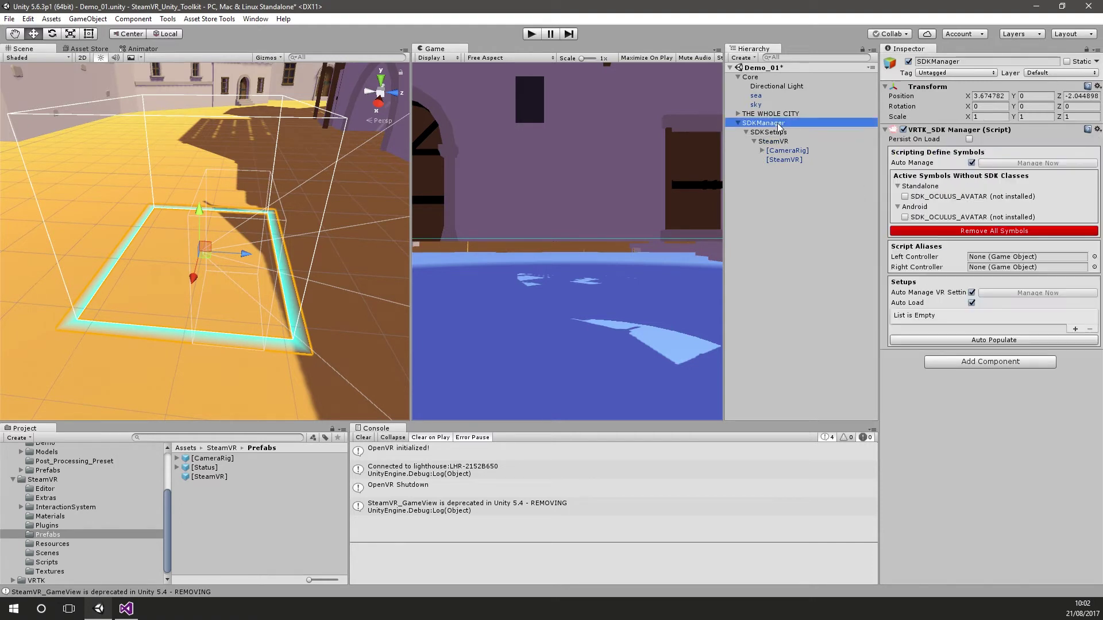
pyautogui.click(992, 341)
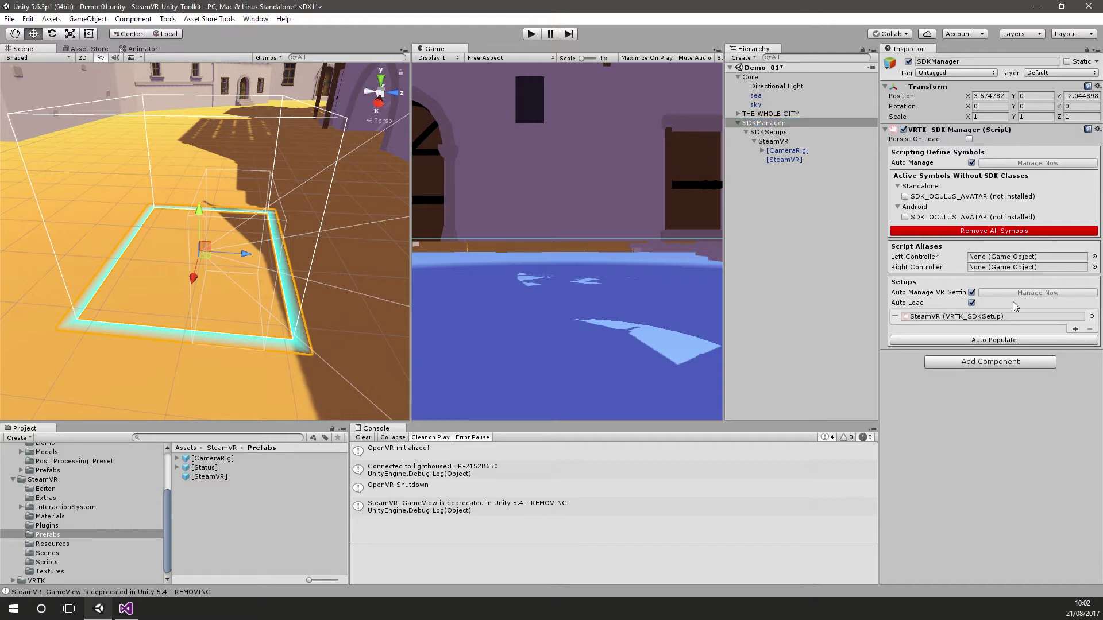
pyautogui.click(530, 35)
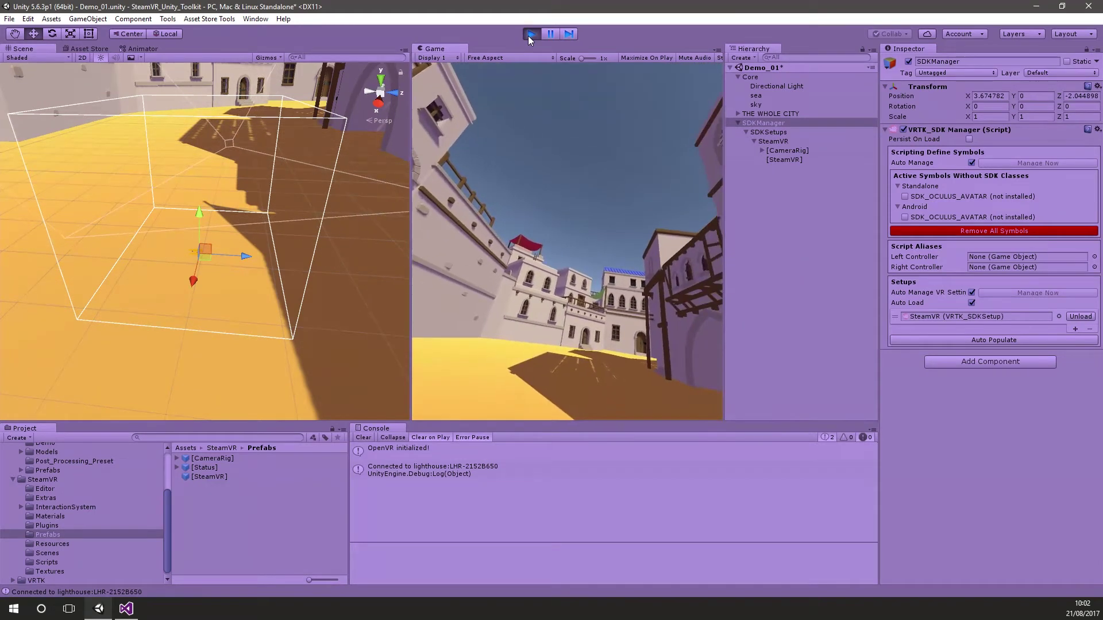
pyautogui.click(529, 35)
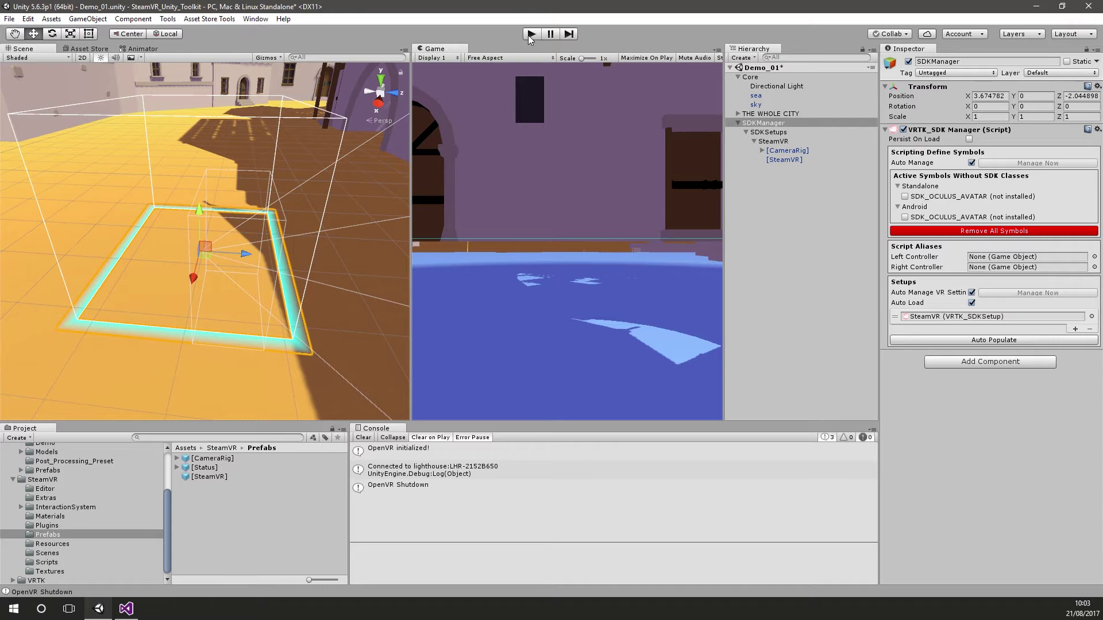
# - Create an empty root object named VRTKScripts in the scene
pyautogui.rightClick(761, 236)
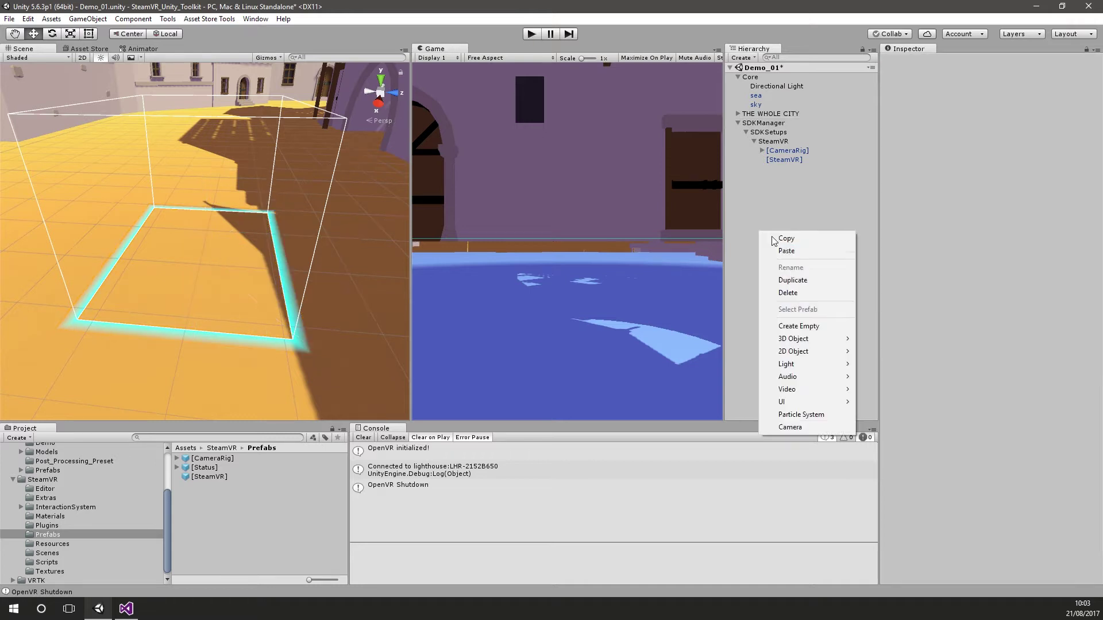
pyautogui.click(815, 326)
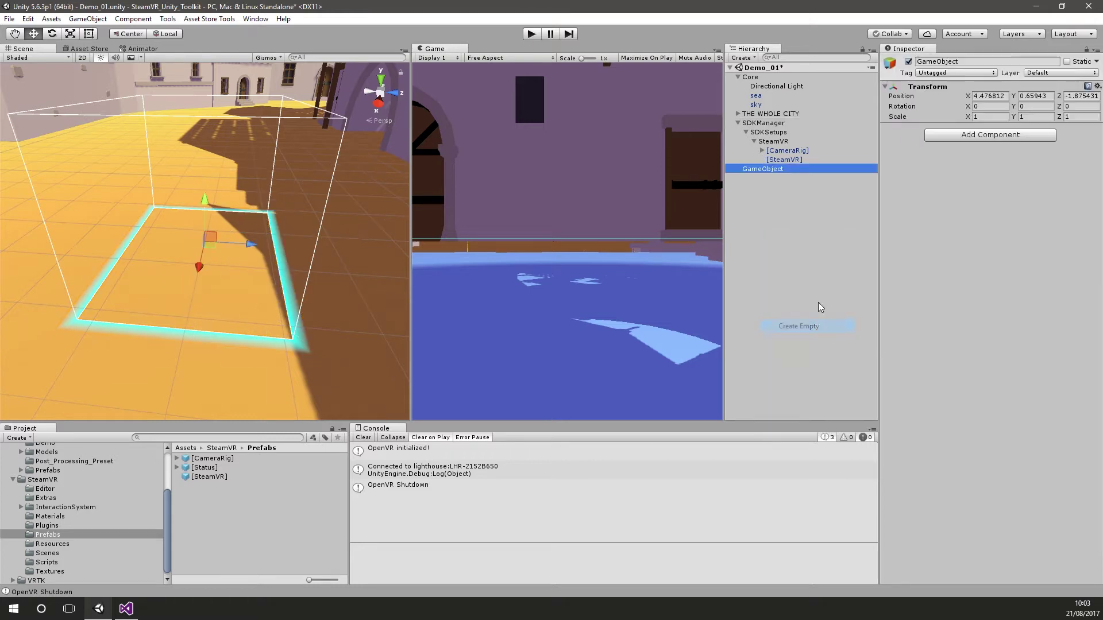
pyautogui.click(780, 170)
pyautogui.write('V')
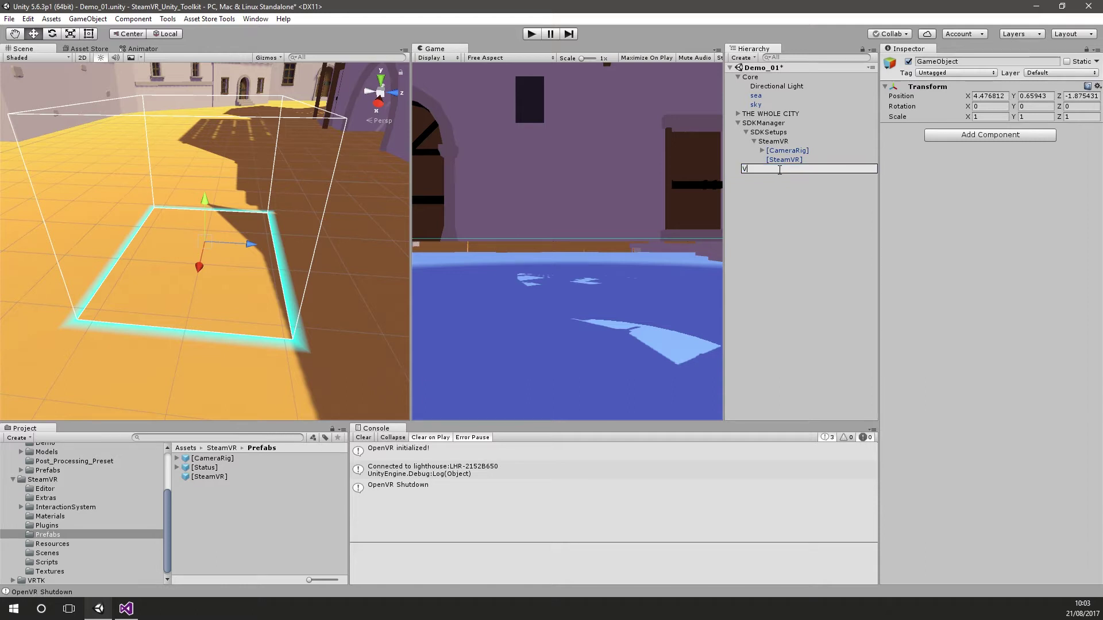
pyautogui.write('RTKScripts')
pyautogui.press('Return')
# - Create an empty child object named PlayScripts under VRTKScripts
pyautogui.rightClick(781, 169)
pyautogui.click(805, 264)
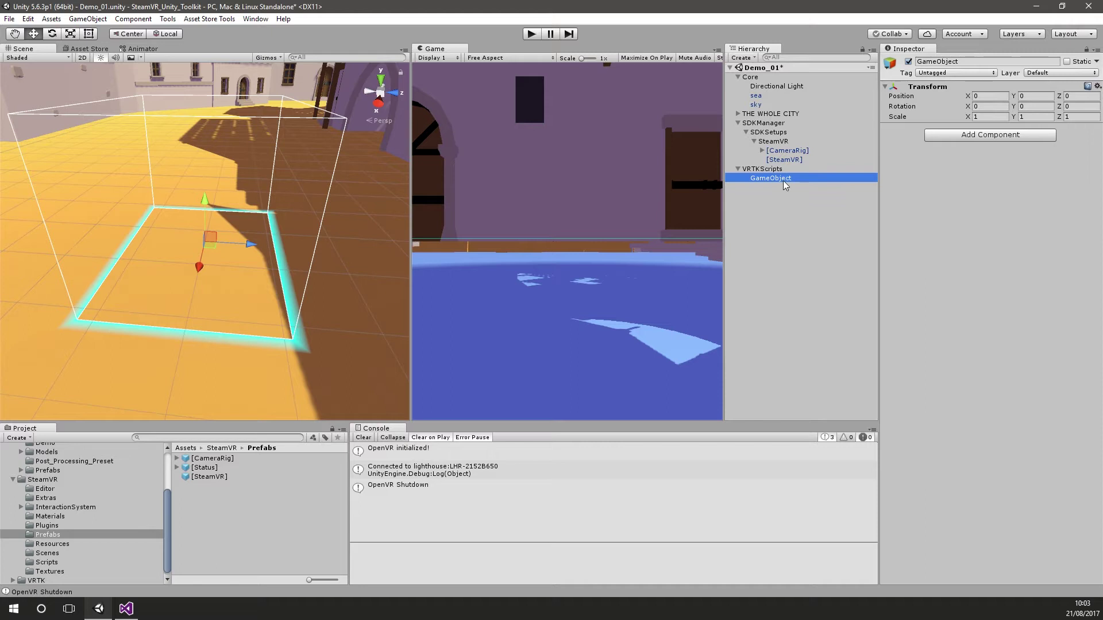
pyautogui.click(784, 181)
pyautogui.write('Pl')
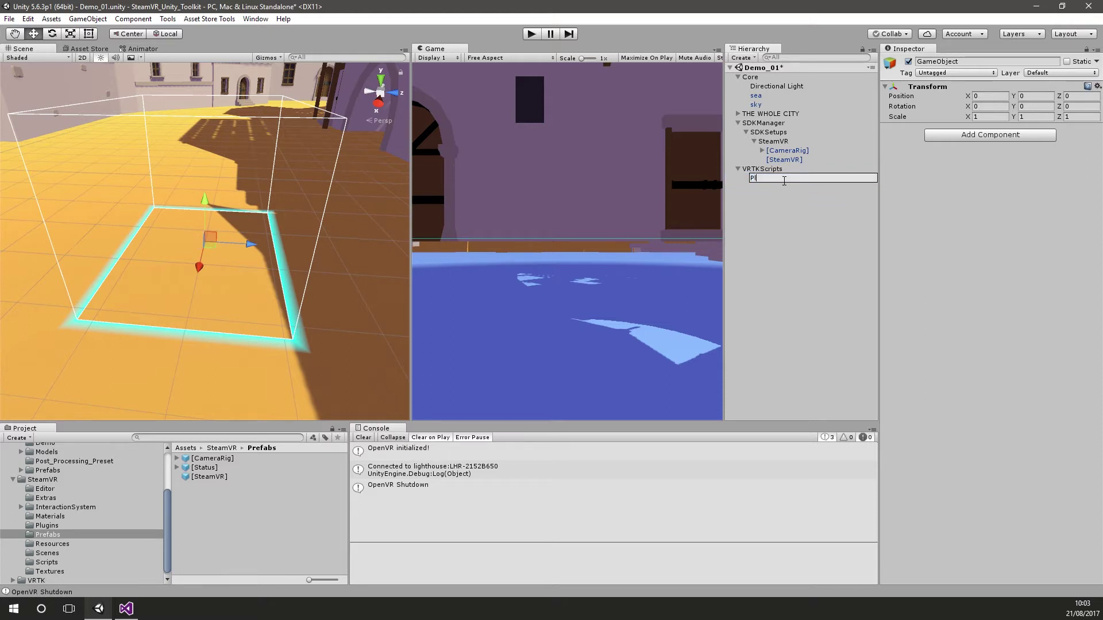
pyautogui.write('ayScripts')
pyautogui.press('Return')
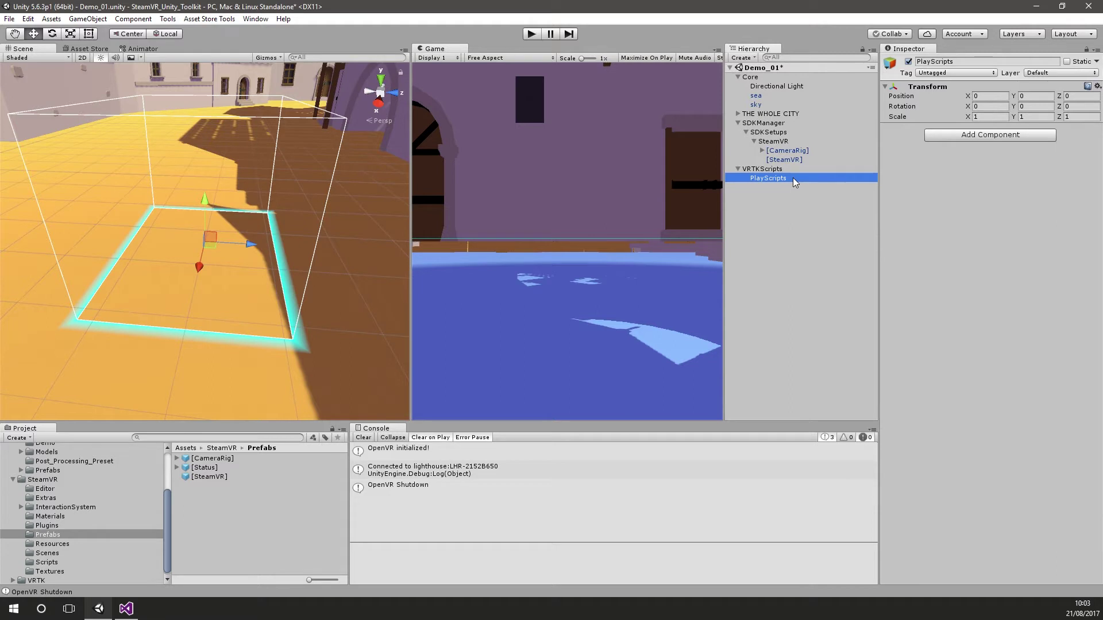
# - Add the VRTK_Body Physics and VRTK_Height Adjust Teleport components to the PlayScripts object
pyautogui.click(970, 141)
pyautogui.click(976, 177)
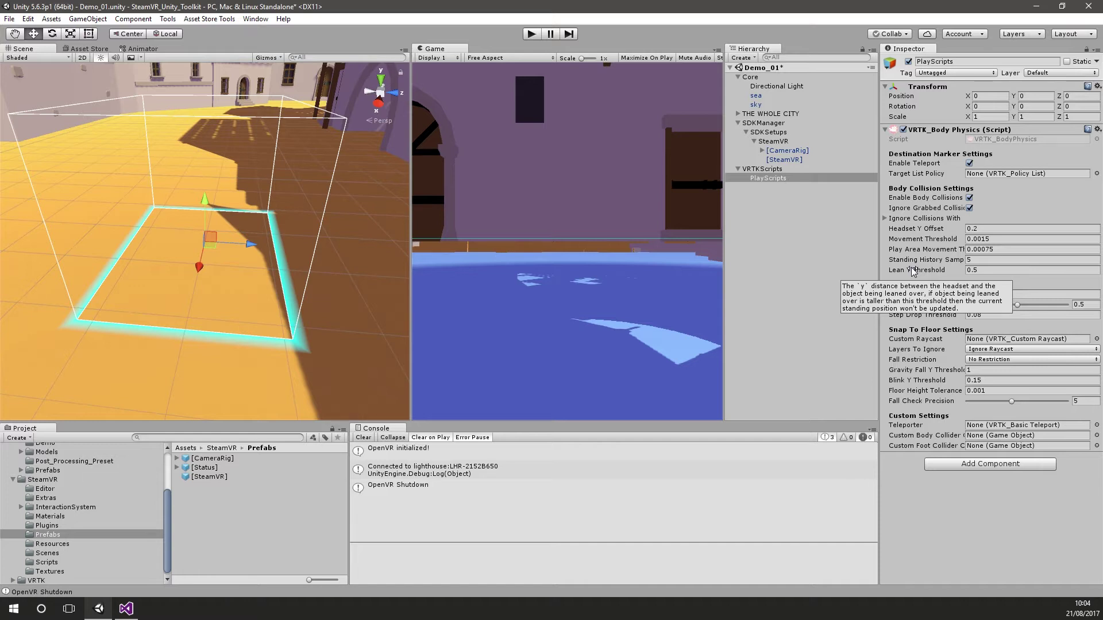
pyautogui.click(975, 465)
pyautogui.press('Return')
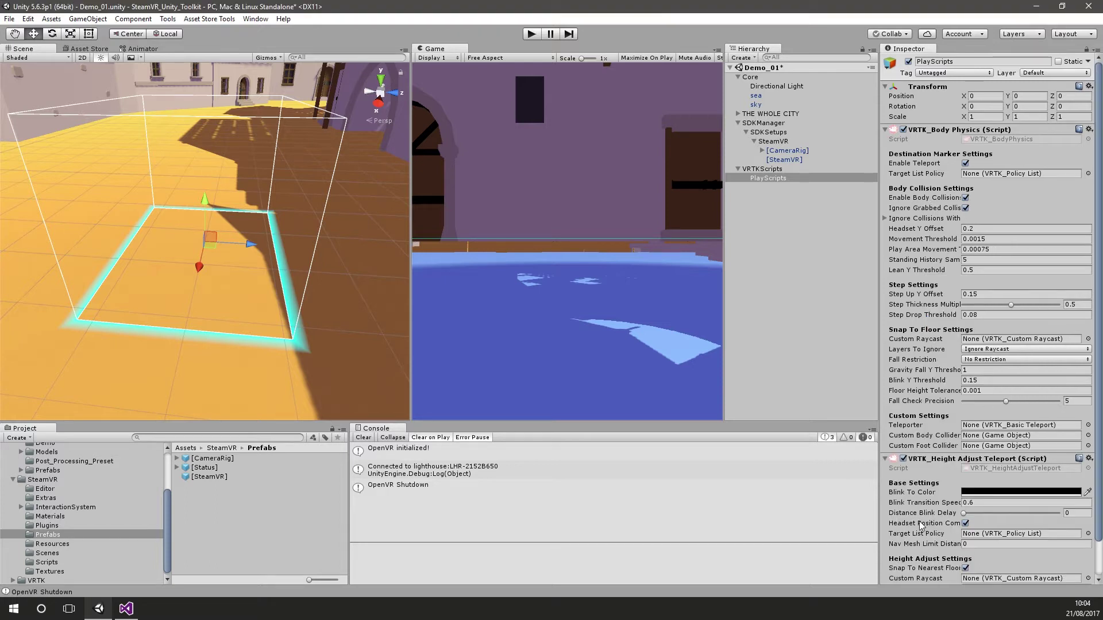
pyautogui.moveTo(921, 525)
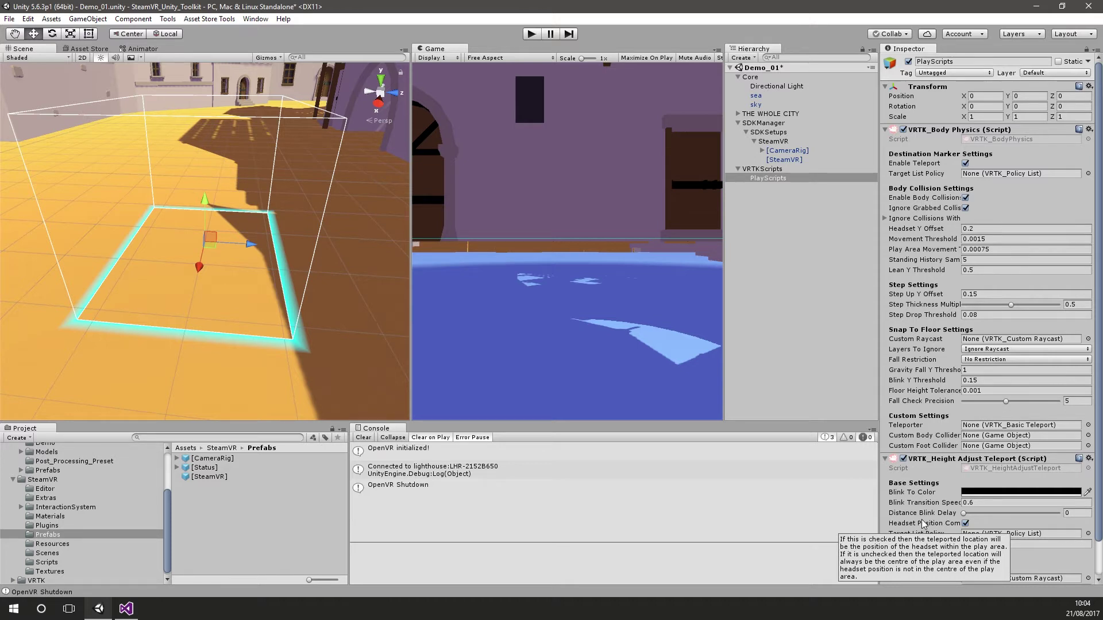
# - Create two empty child objects named Left and Right under VRTKScripts
pyautogui.rightClick(775, 171)
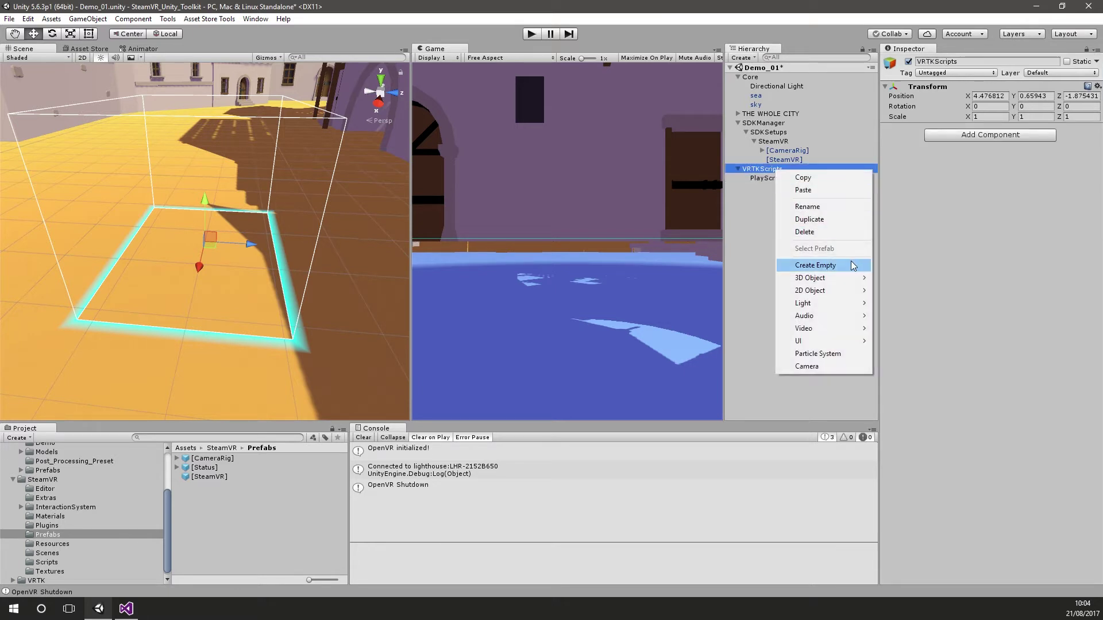
pyautogui.click(852, 266)
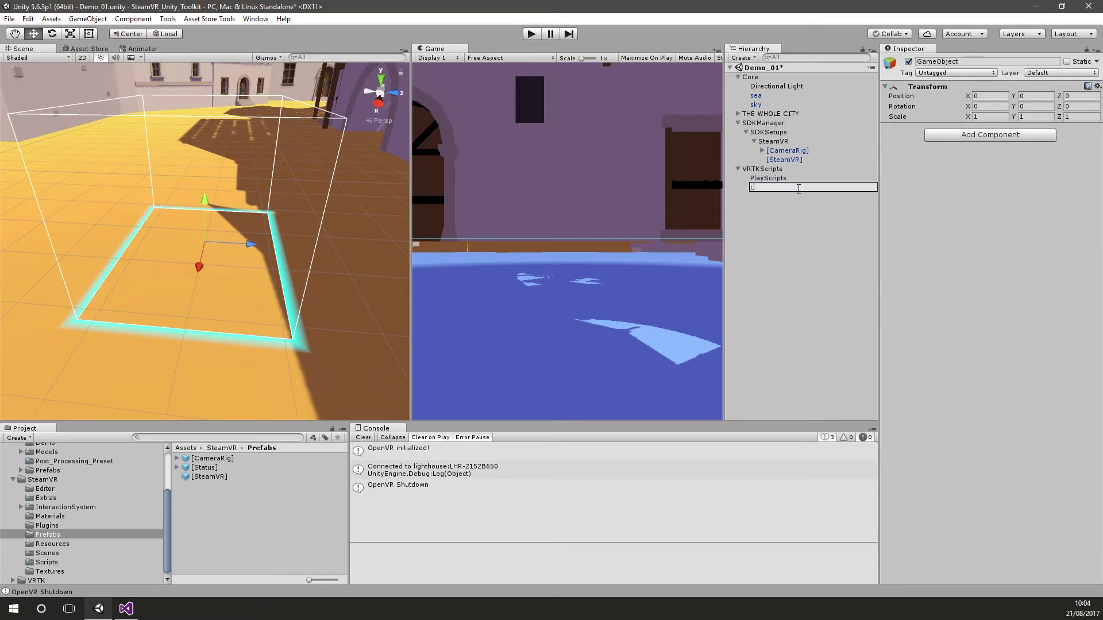
pyautogui.write('Left')
pyautogui.press('Return')
pyautogui.hotkey('ctrl', 'd')
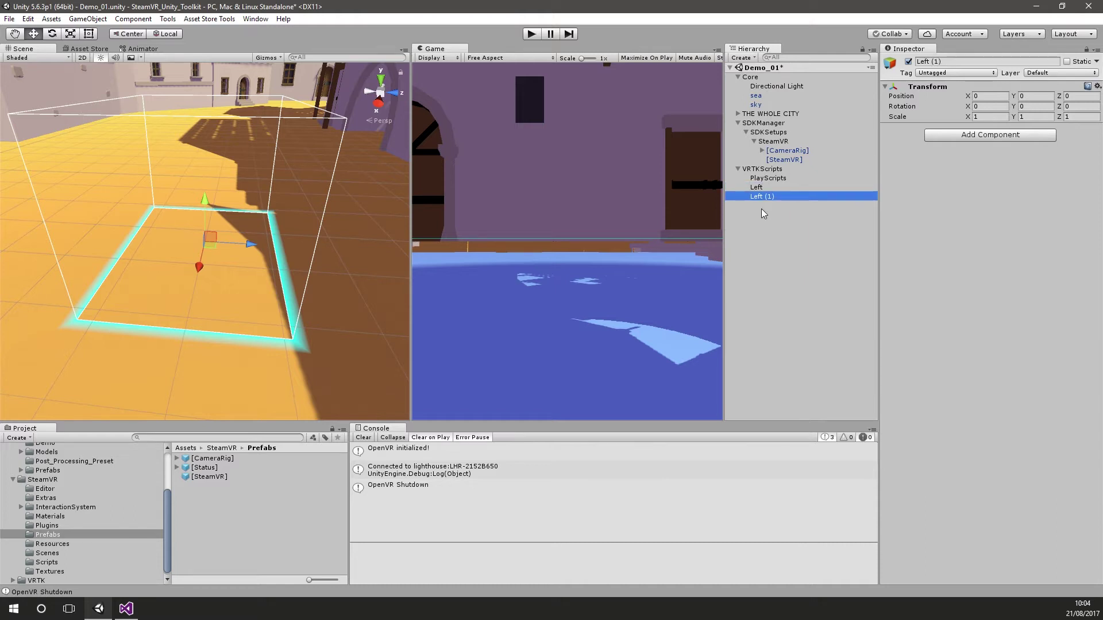
pyautogui.press('F2')
pyautogui.write('Right')
pyautogui.press('Return')
# - Add the VRTK_Controller Events component to both the Left and Right objects
pyautogui.keyDown('ctrl'); pyautogui.click(756, 187); pyautogui.keyUp('ctrl')
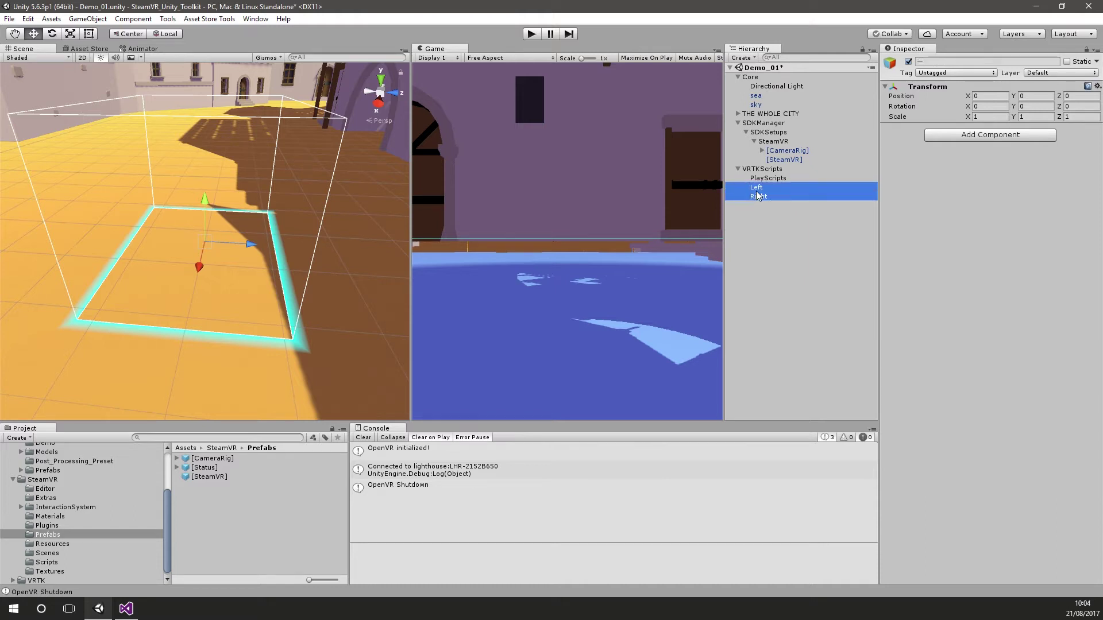
pyautogui.click(986, 135)
pyautogui.write('controller')
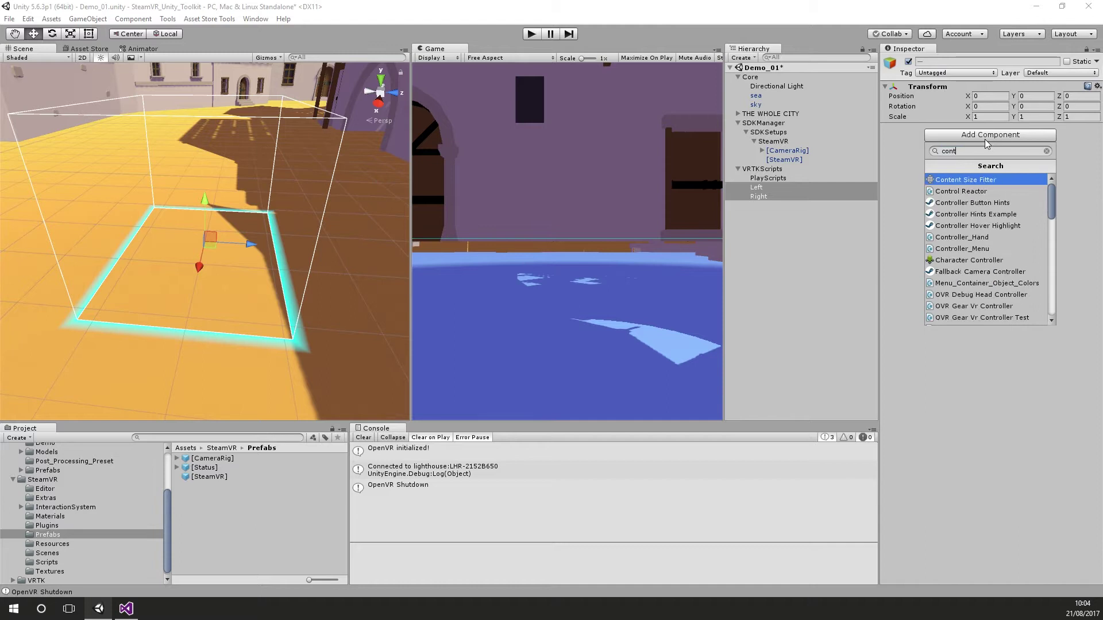
pyautogui.press('Return')
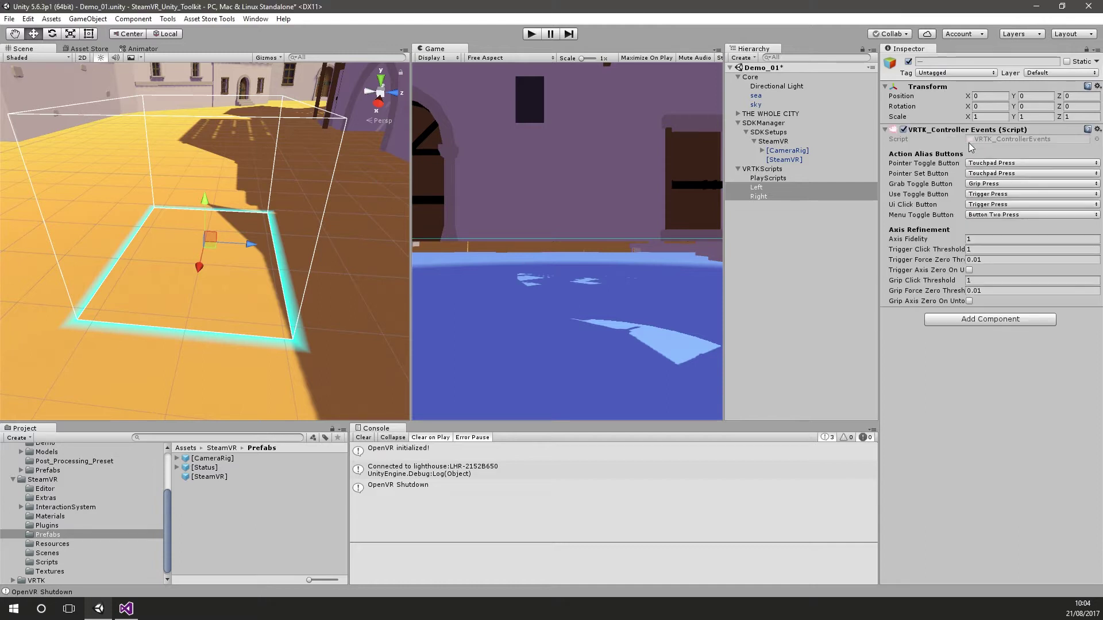
# - Add the VRTK_Move In Place component to the PlayScripts object
pyautogui.click(776, 183)
pyautogui.scroll(-3, 941, 410)
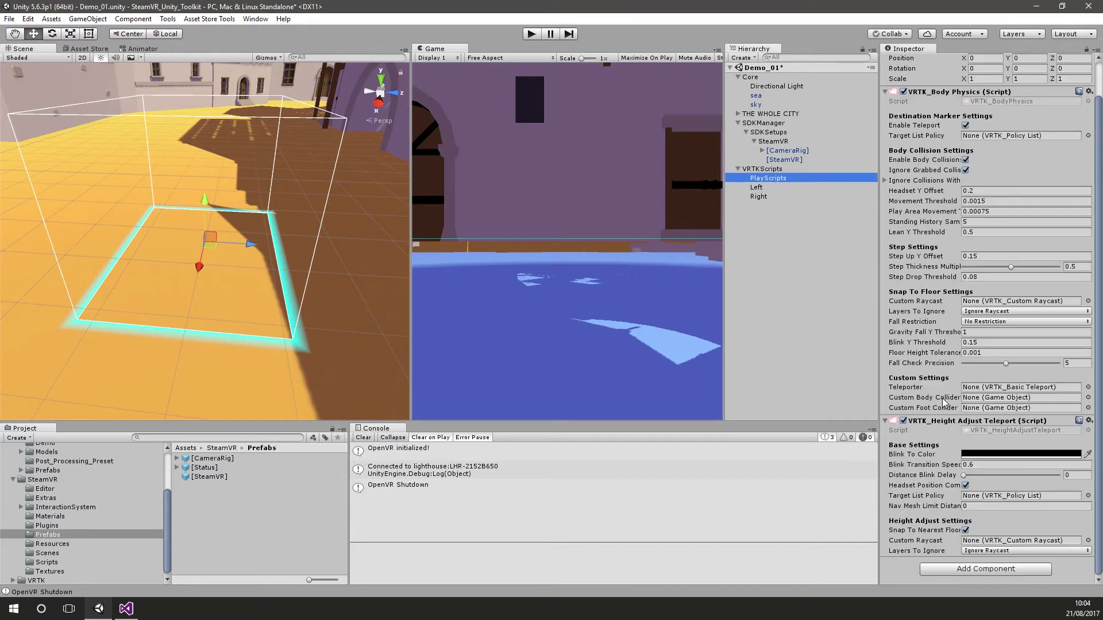
pyautogui.click(976, 568)
pyautogui.click(993, 452)
pyautogui.scroll(-5, 993, 452)
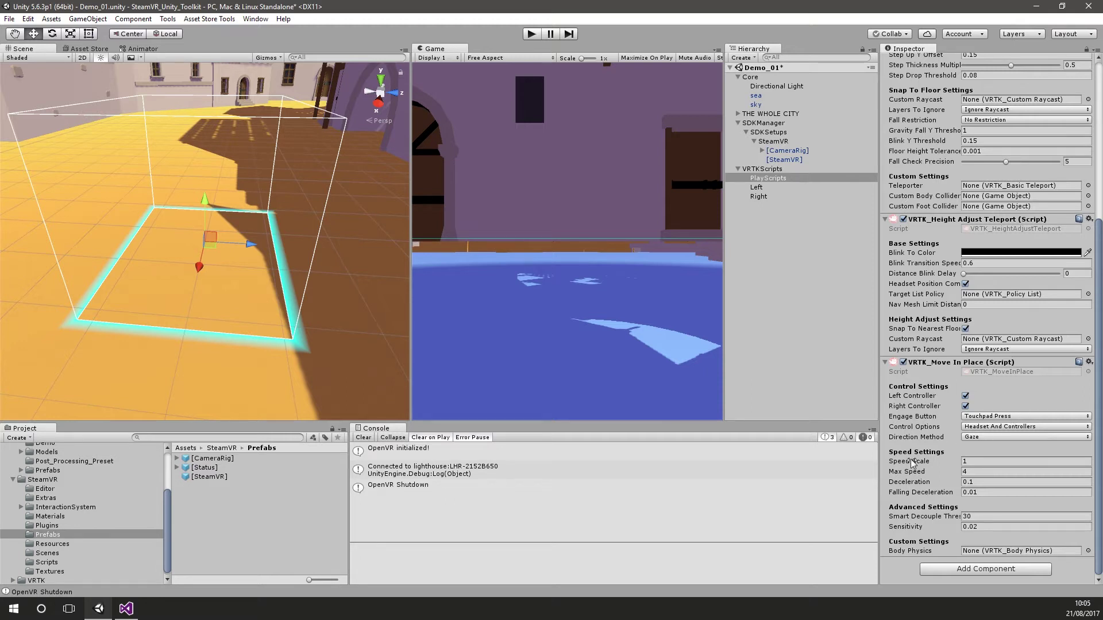
# - Set VRTK_Move In Place's Speed Scale to 4 and Max Speed to 16, and enable Maximize On Play for the game view
pyautogui.click(965, 463)
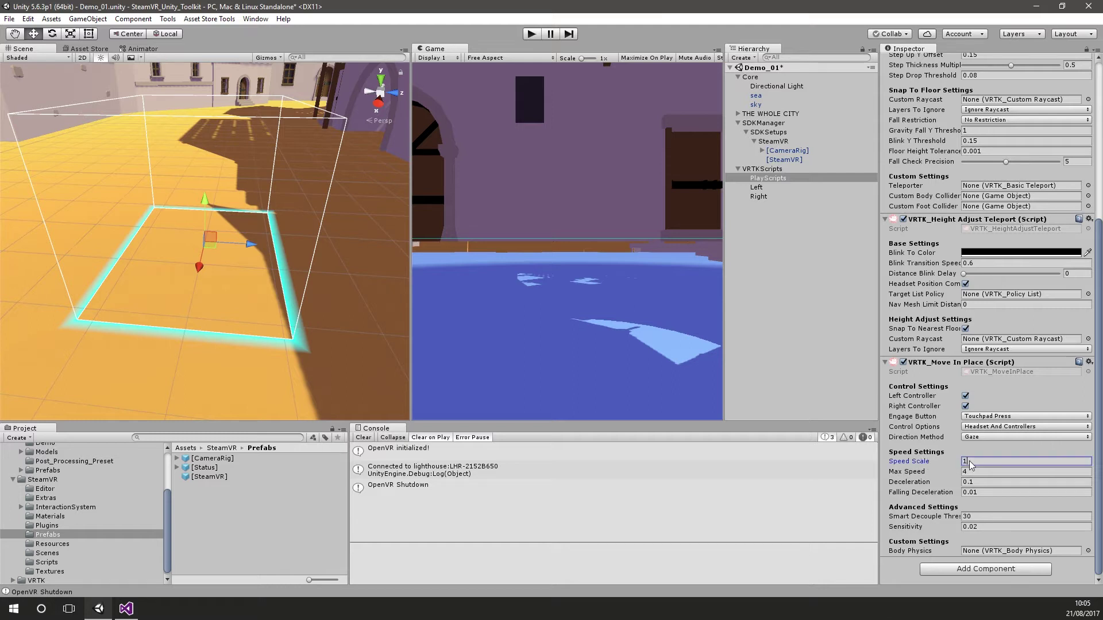
pyautogui.write('4')
pyautogui.click(995, 468)
pyautogui.write('16')
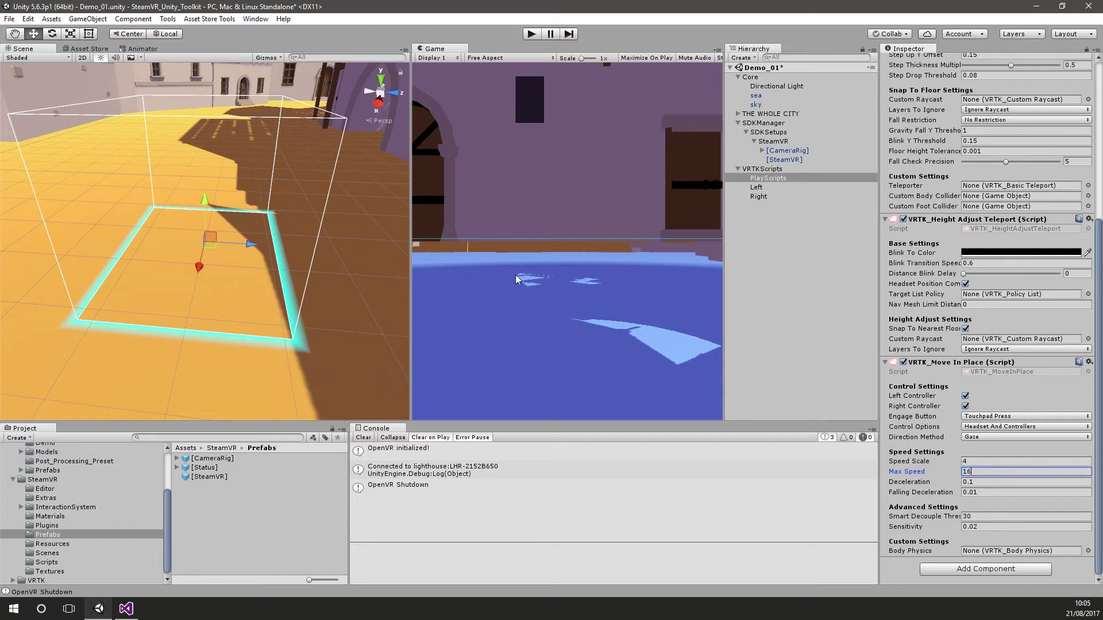
pyautogui.click(657, 60)
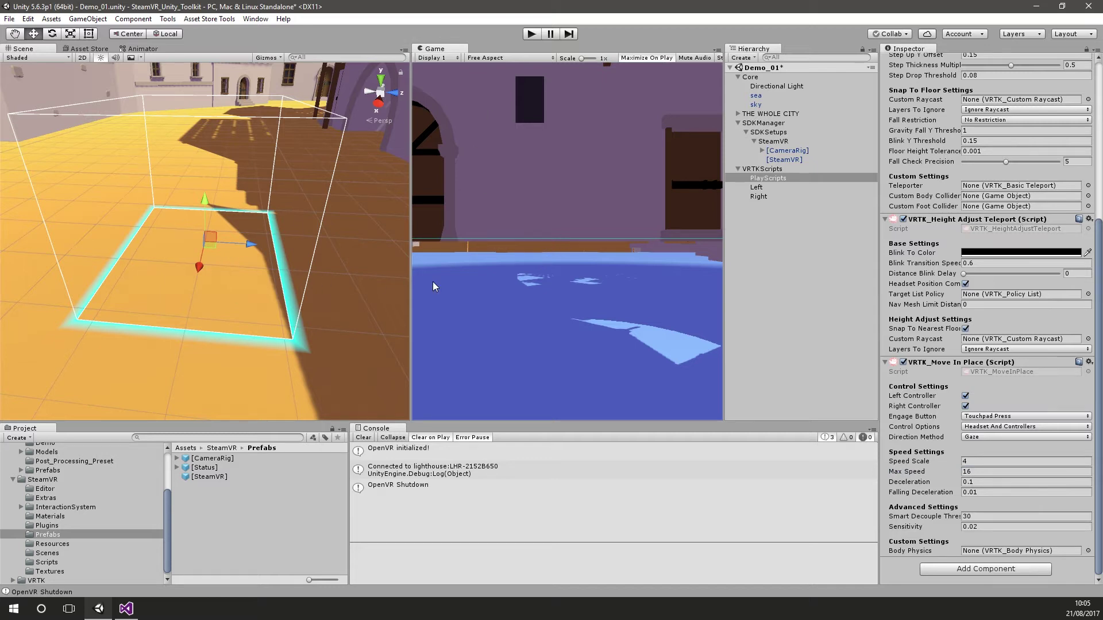
# - Assign Left and Right as the SDKManager's left and right controller script aliases, and test the scene in play mode, stopping it when done
pyautogui.click(776, 123)
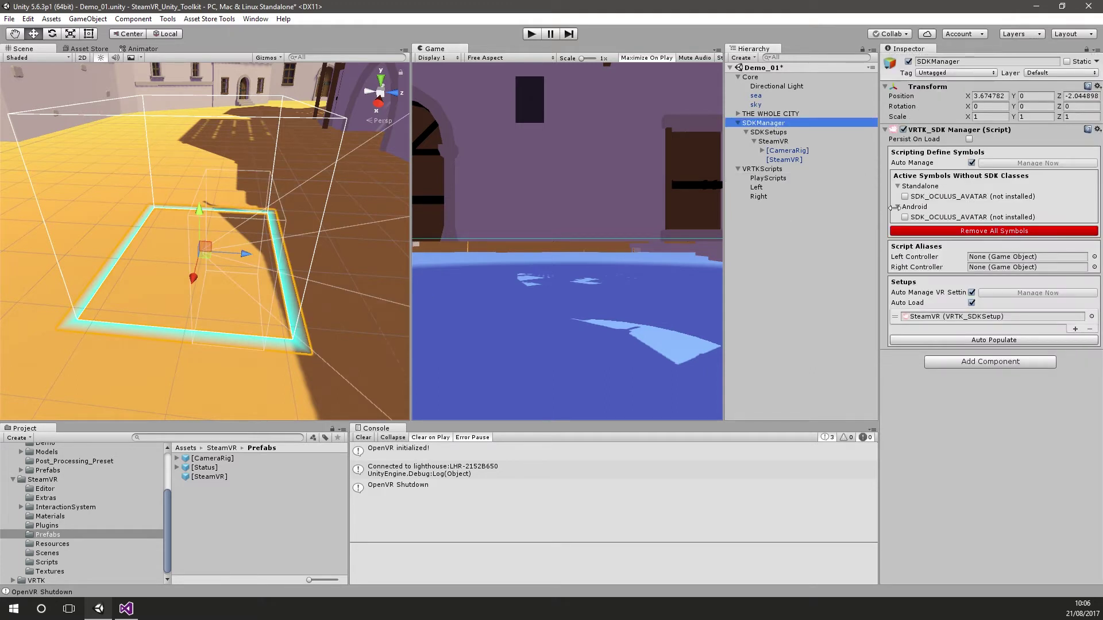
pyautogui.moveTo(757, 187); pyautogui.dragTo(984, 257)
pyautogui.moveTo(758, 197); pyautogui.dragTo(987, 268)
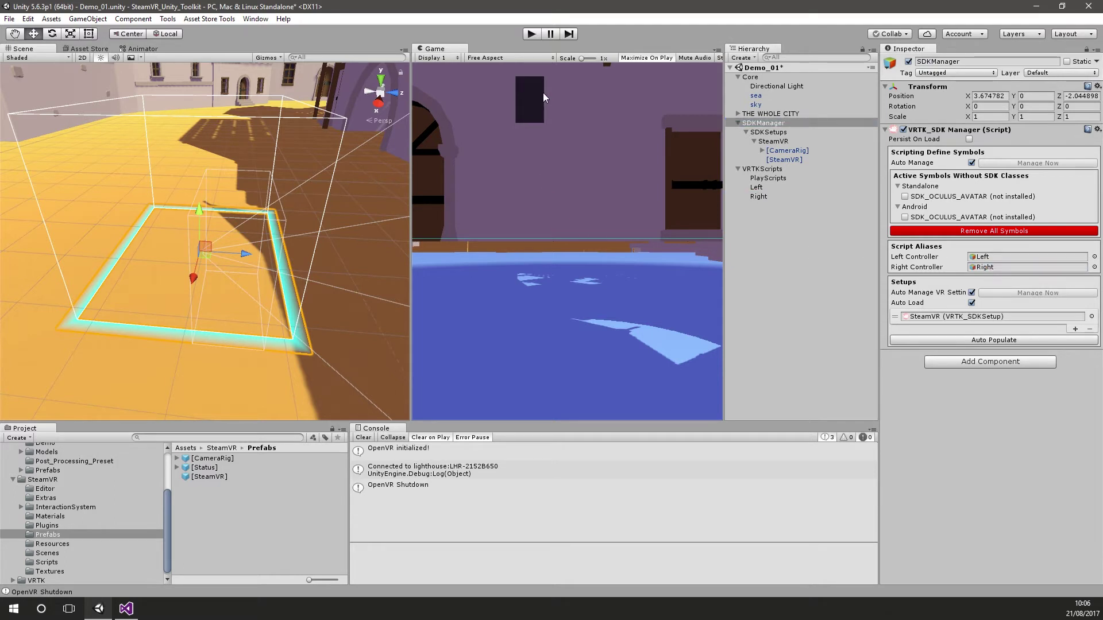
pyautogui.click(532, 38)
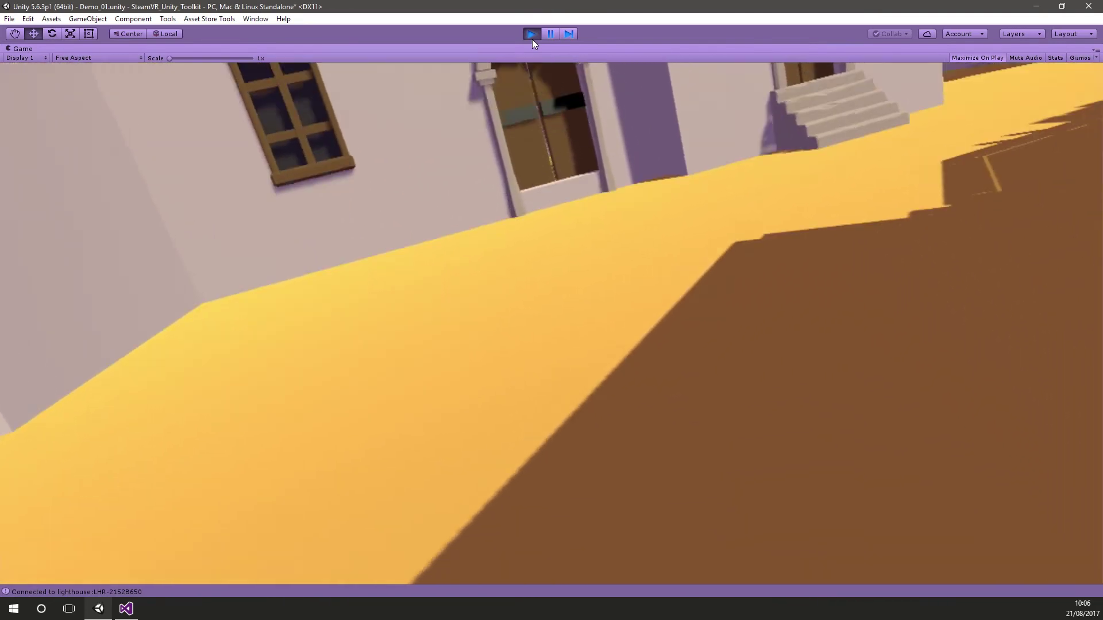
pyautogui.click(532, 35)
# - Add a Mesh Collider to the civilian_house_04 (5) building beside the play area
pyautogui.moveTo(189, 230); pyautogui.dragTo(170, 212, button='right')
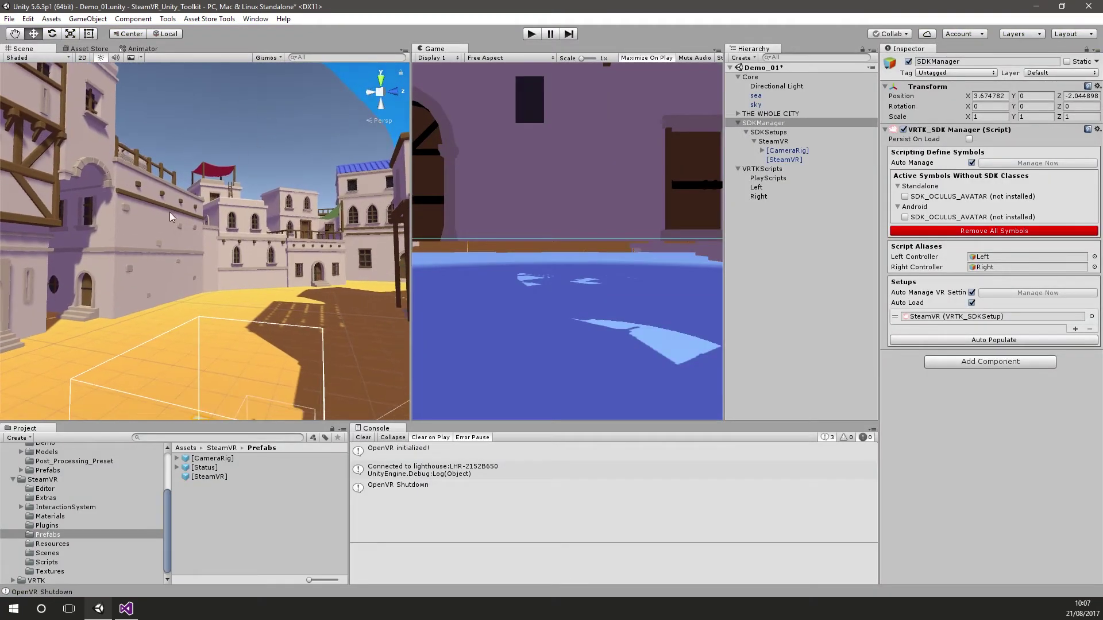
pyautogui.click(149, 238)
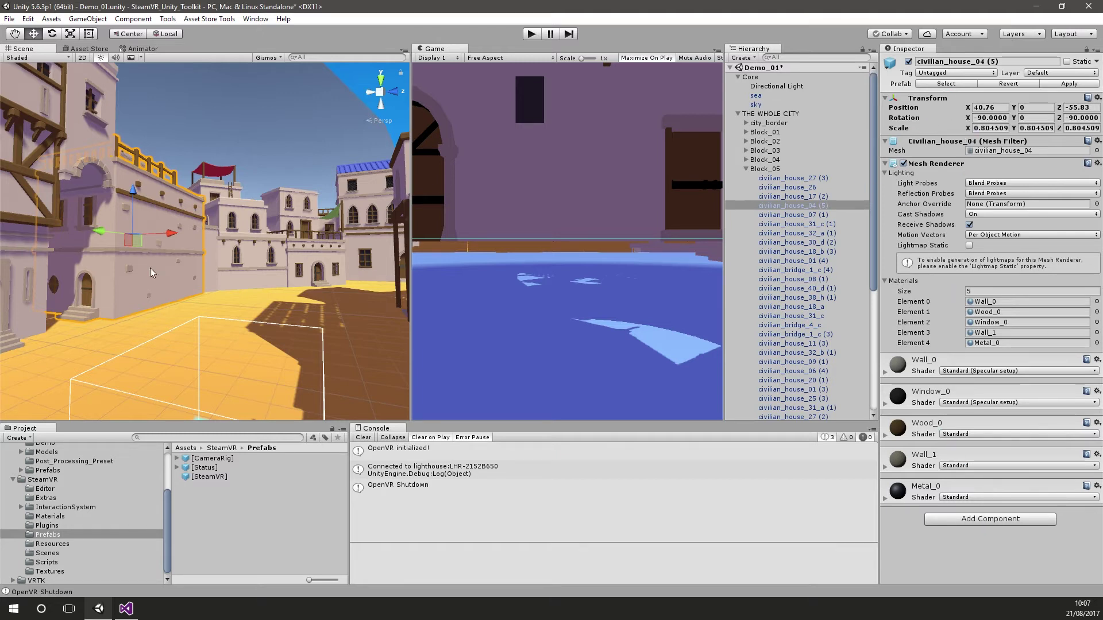
pyautogui.click(972, 520)
pyautogui.write('mesh')
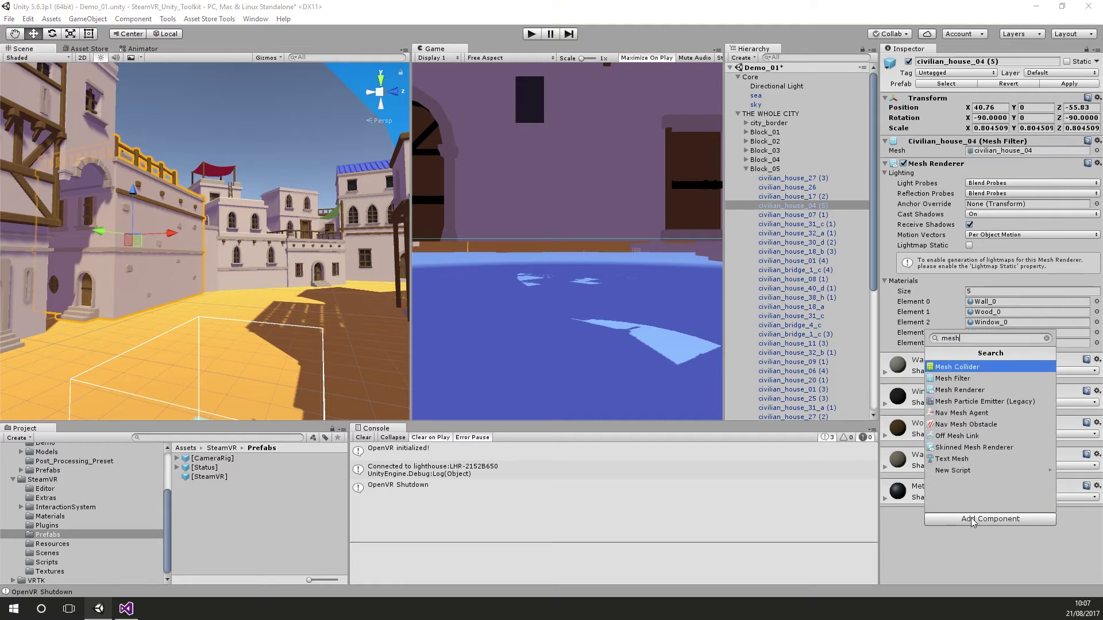
pyautogui.press('Return')
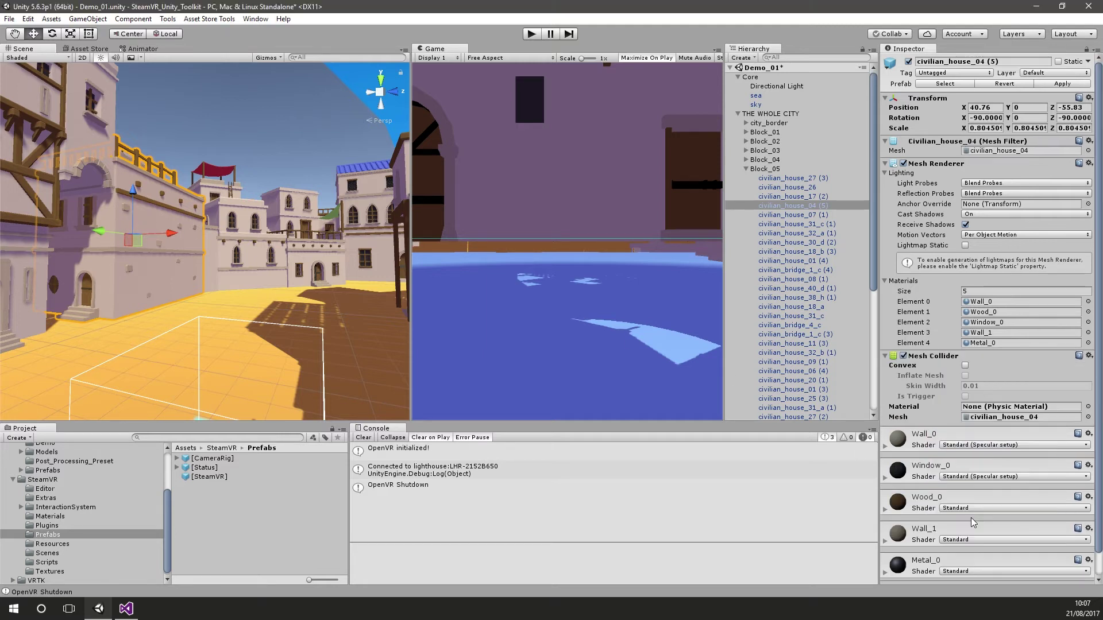
# - Add a Mesh Collider to the civilian_house_07 (1) building
pyautogui.click(214, 247)
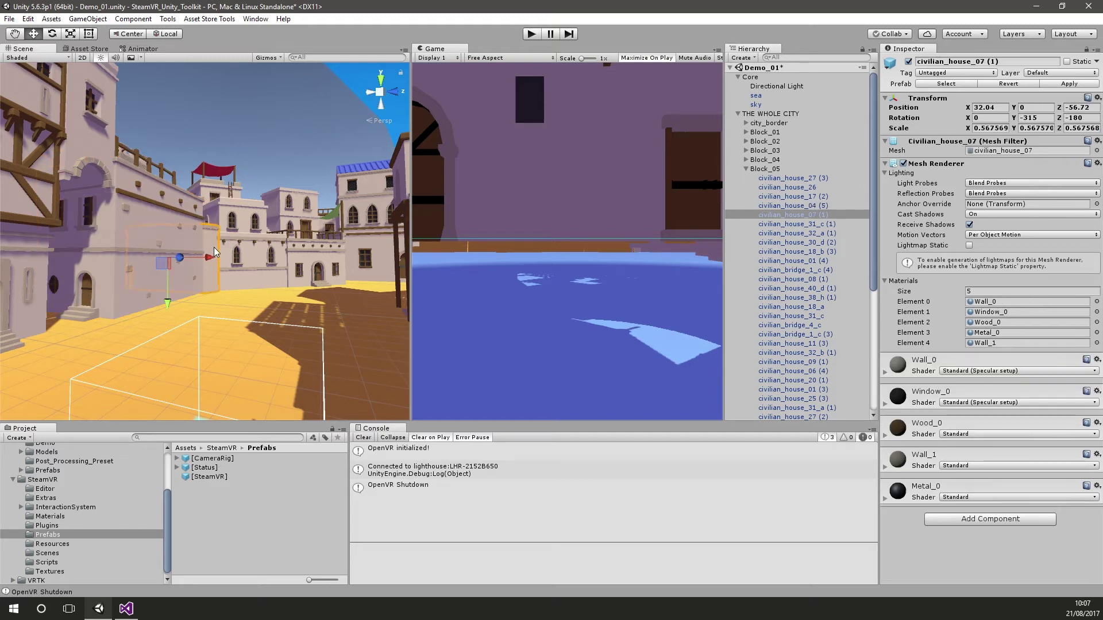
pyautogui.click(974, 523)
pyautogui.write('mesh')
pyautogui.press('Return')
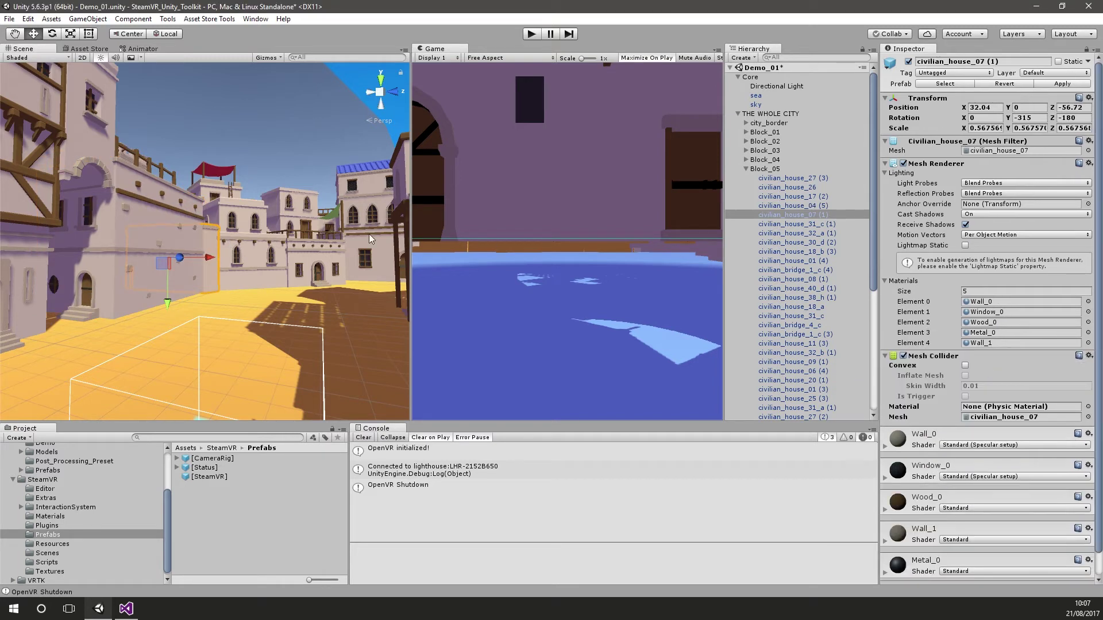
# - Add a Mesh Collider to civilian_house_31_c (1) and civilian_house_32_a (1) at the end of the street
pyautogui.click(257, 242)
pyautogui.keyDown('shift'); pyautogui.click(312, 250); pyautogui.keyUp('shift')
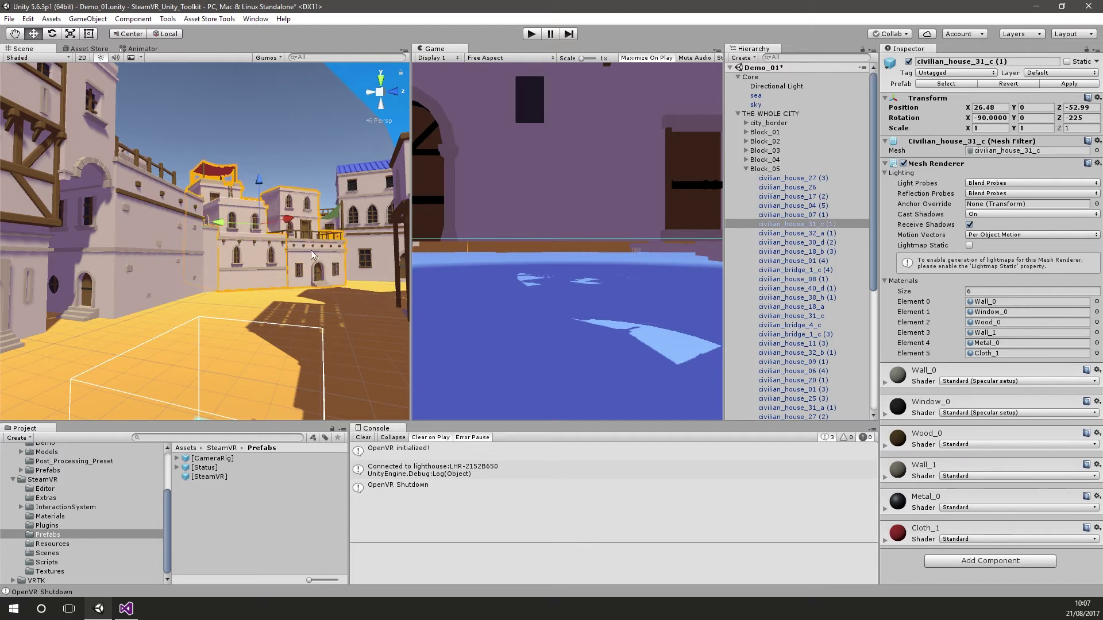
pyautogui.click(990, 518)
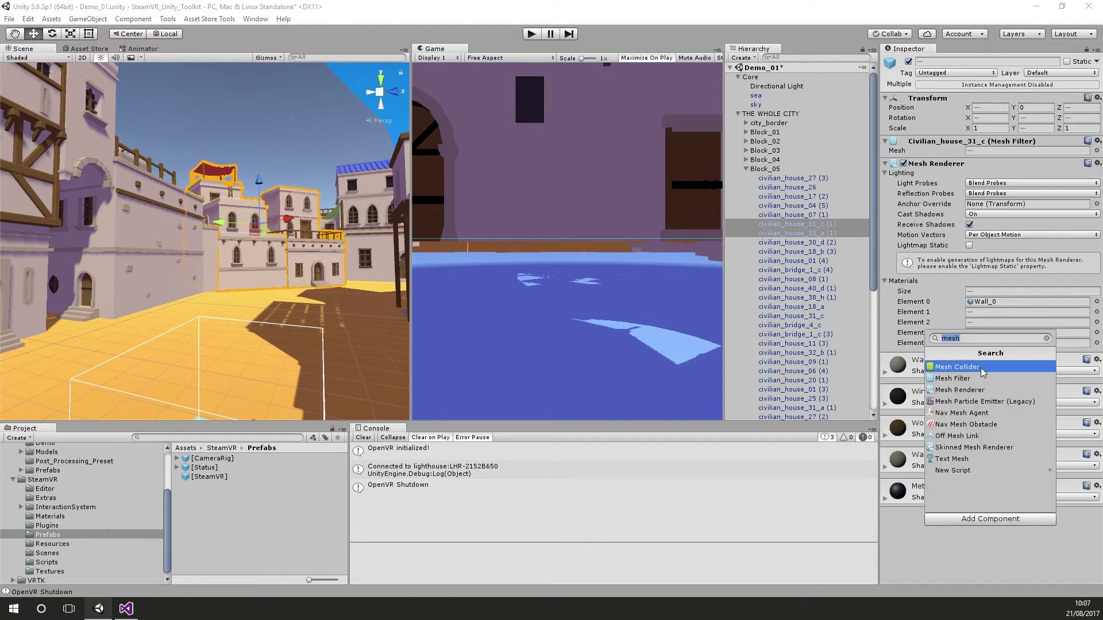
pyautogui.press('Return')
# - Add a Mesh Collider to the remaining houses surrounding the play area, and test the scene in play mode, stopping it when done
pyautogui.moveTo(329, 289); pyautogui.dragTo(386, 264, button='right')
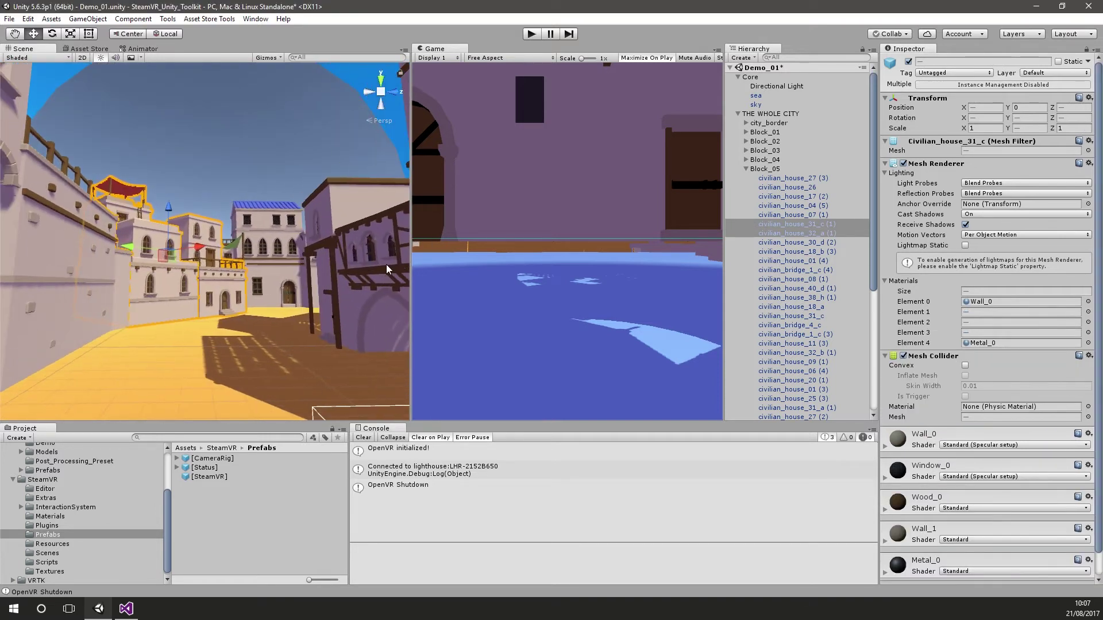
pyautogui.click(278, 271)
pyautogui.keyDown('shift'); pyautogui.click(334, 214); pyautogui.keyUp('shift')
pyautogui.moveTo(335, 214); pyautogui.dragTo(338, 333, button='right')
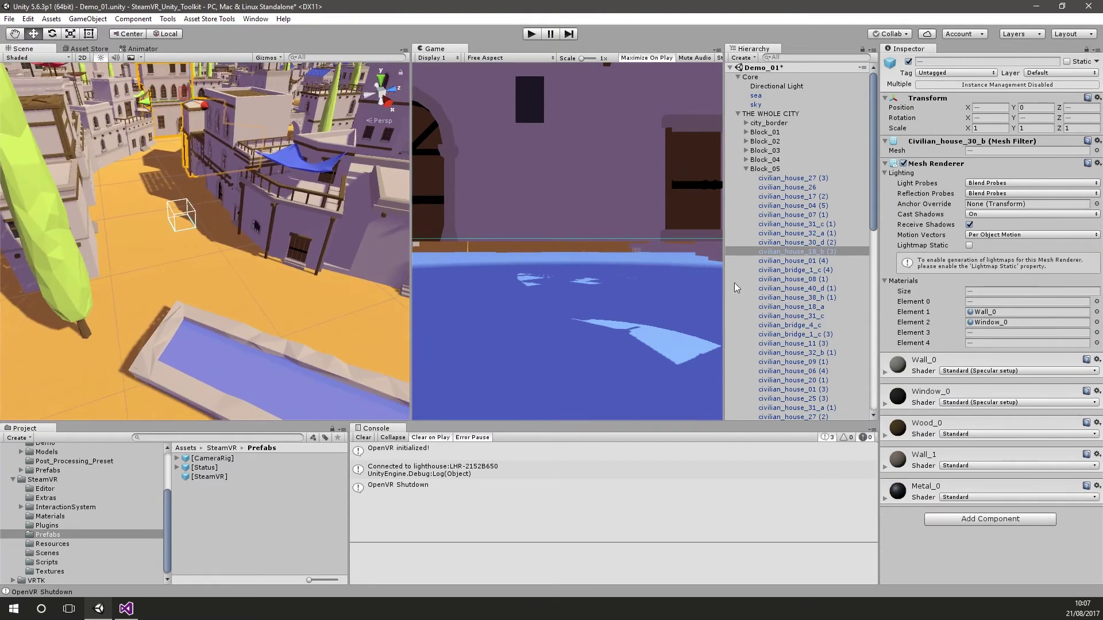
pyautogui.keyDown('shift'); pyautogui.click(263, 112); pyautogui.keyUp('shift')
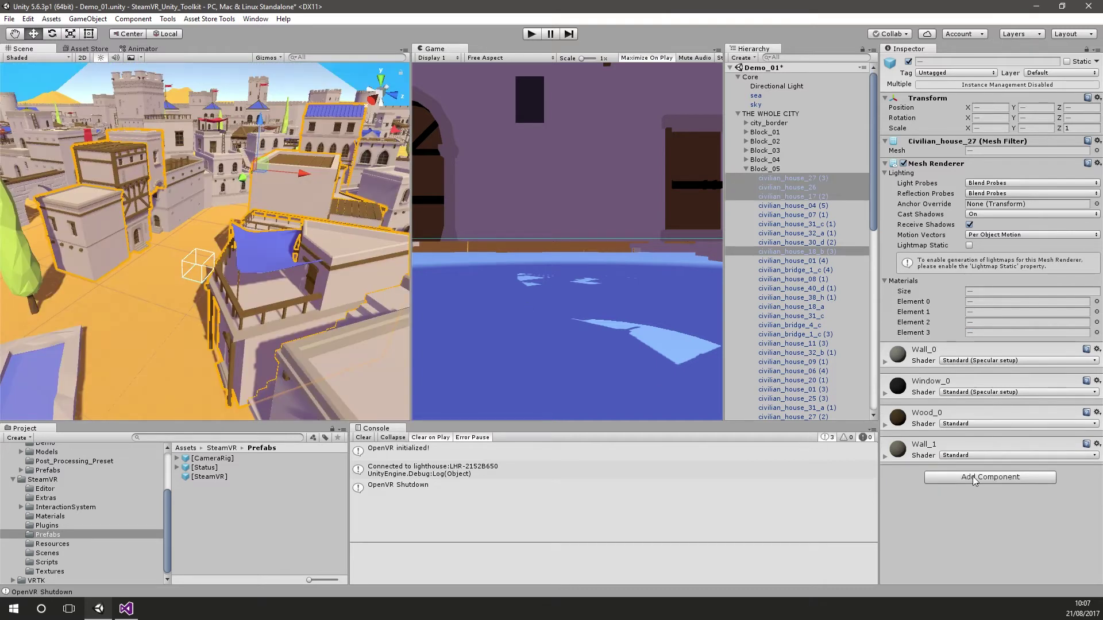
pyautogui.click(978, 481)
pyautogui.click(957, 325)
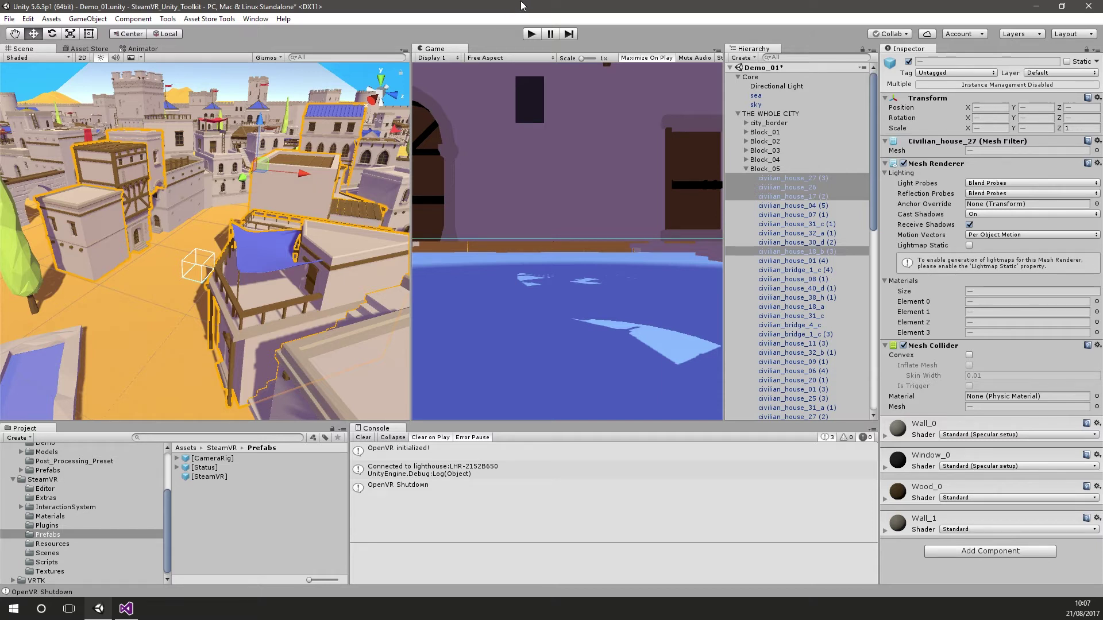
pyautogui.click(532, 34)
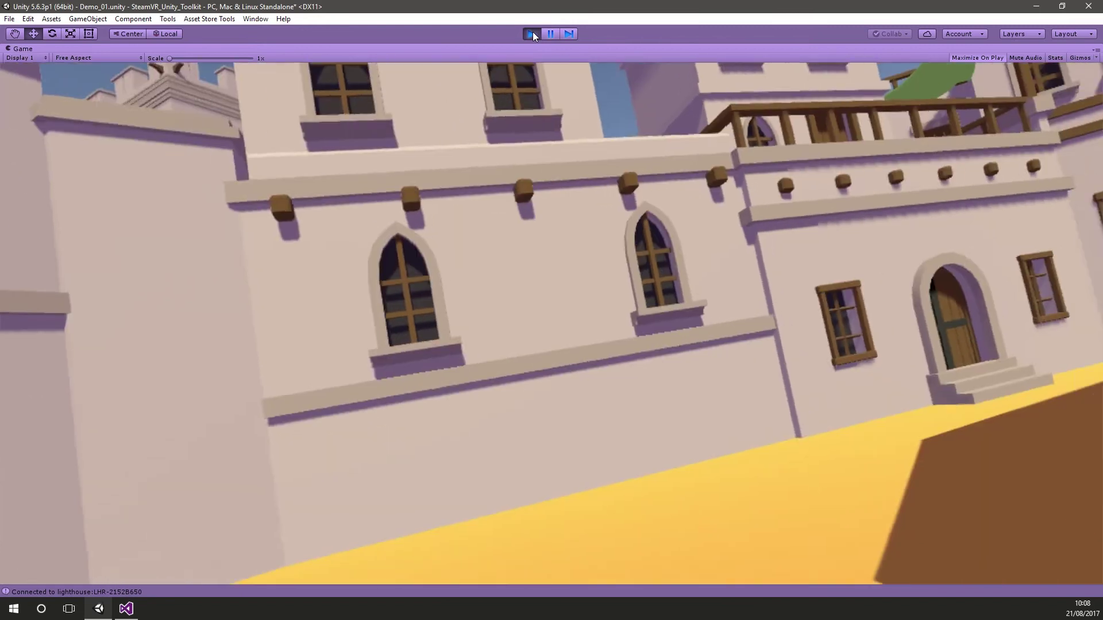
pyautogui.click(532, 32)
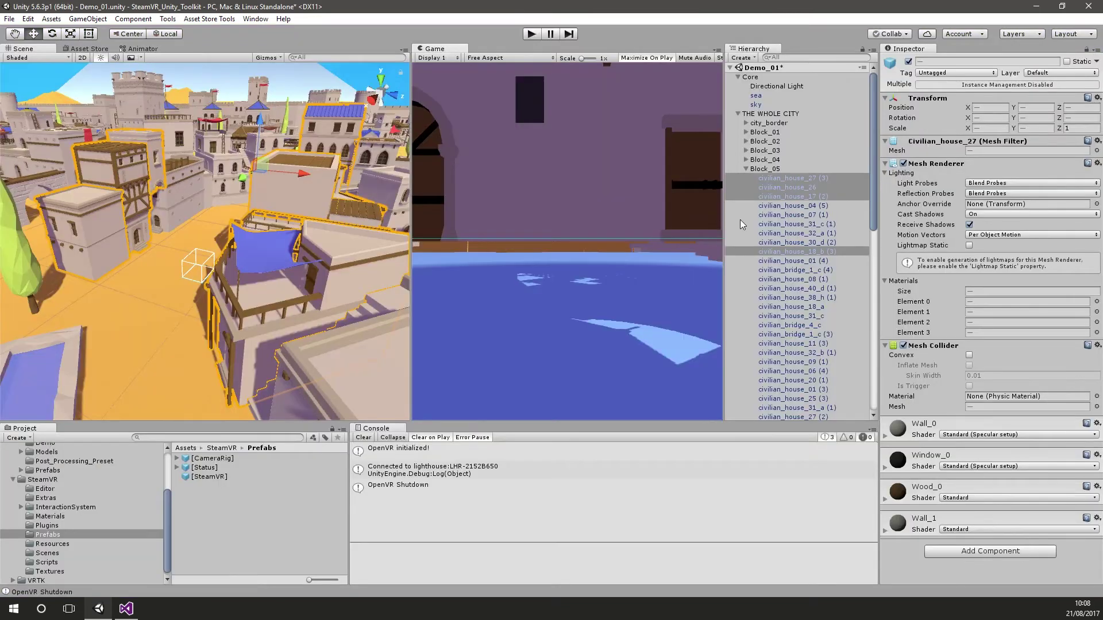
# - Add the VRTK_Player Climb component to the PlayScripts object
pyautogui.scroll(-15, 764, 241)
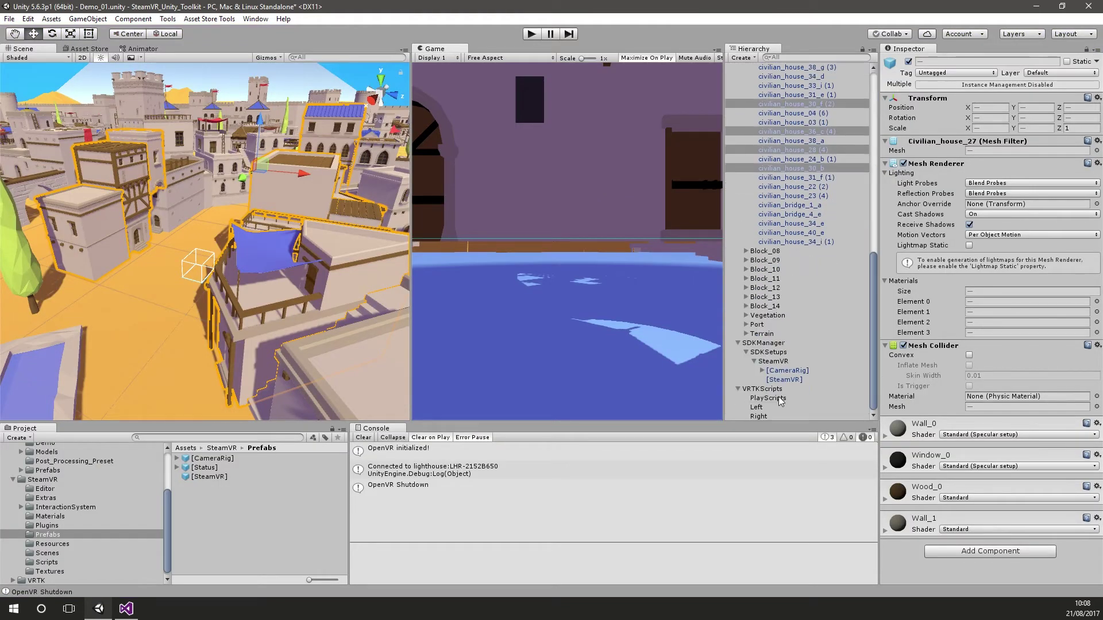
pyautogui.click(780, 399)
pyautogui.scroll(-5, 942, 457)
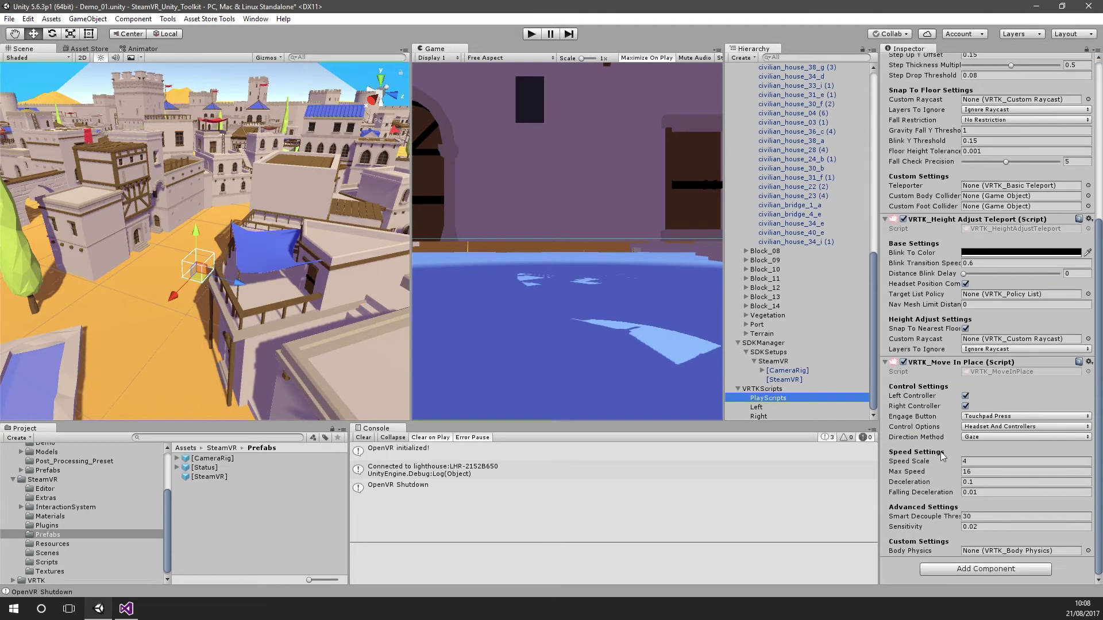
pyautogui.click(939, 571)
pyautogui.press('Return')
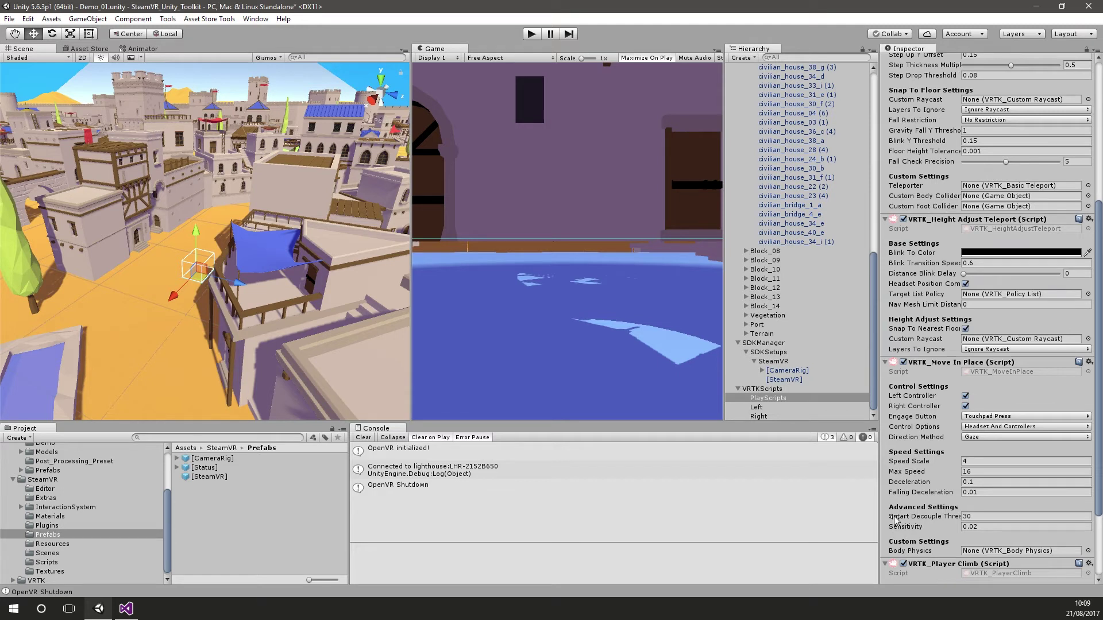
# - Select the row of houses from civilian_house_27 (3) to civilian_house_31_c (1) together with the row facing it across the street
pyautogui.moveTo(229, 184); pyautogui.dragTo(253, 227, button='middle')
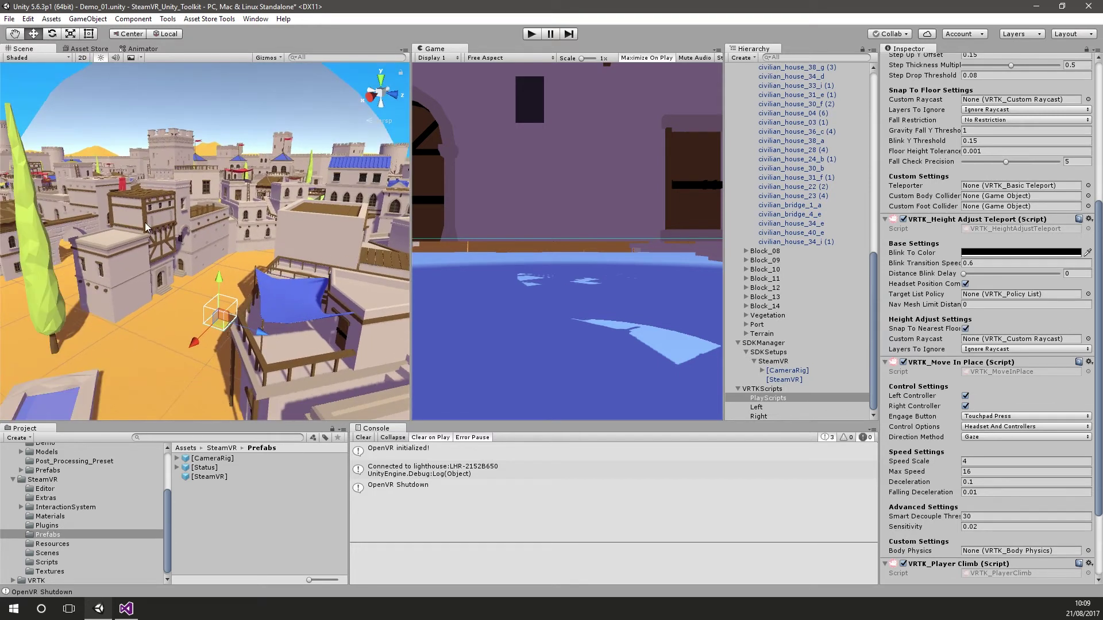
pyautogui.click(129, 260)
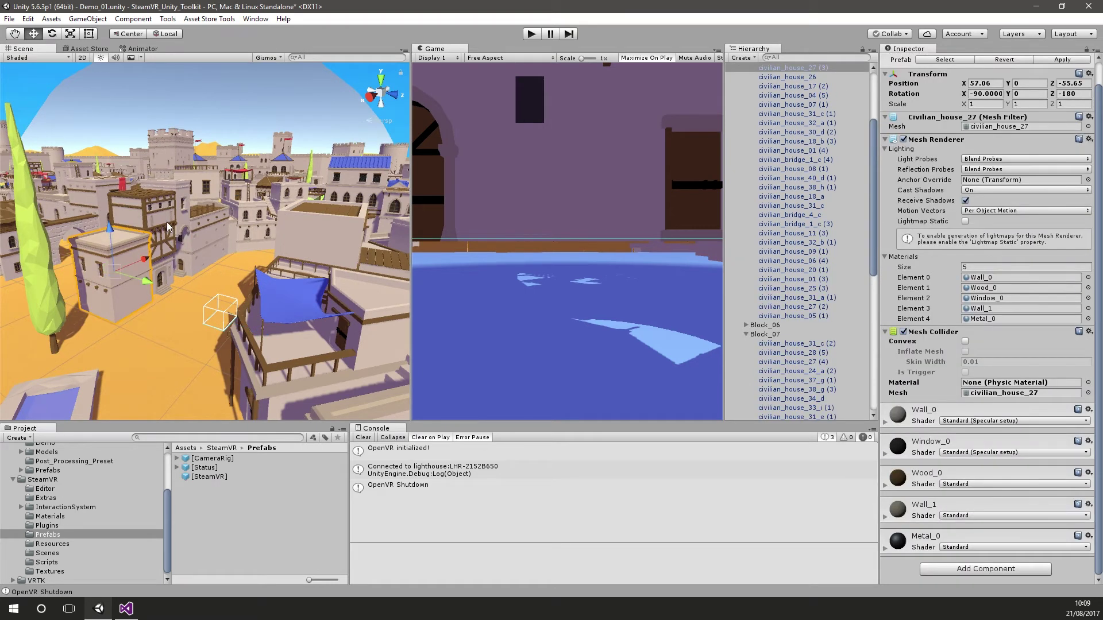
pyautogui.keyDown('shift'); pyautogui.click(167, 221); pyautogui.keyUp('shift')
pyautogui.keyDown('shift'); pyautogui.click(184, 204); pyautogui.keyUp('shift')
pyautogui.keyDown('shift'); pyautogui.click(202, 230); pyautogui.keyUp('shift')
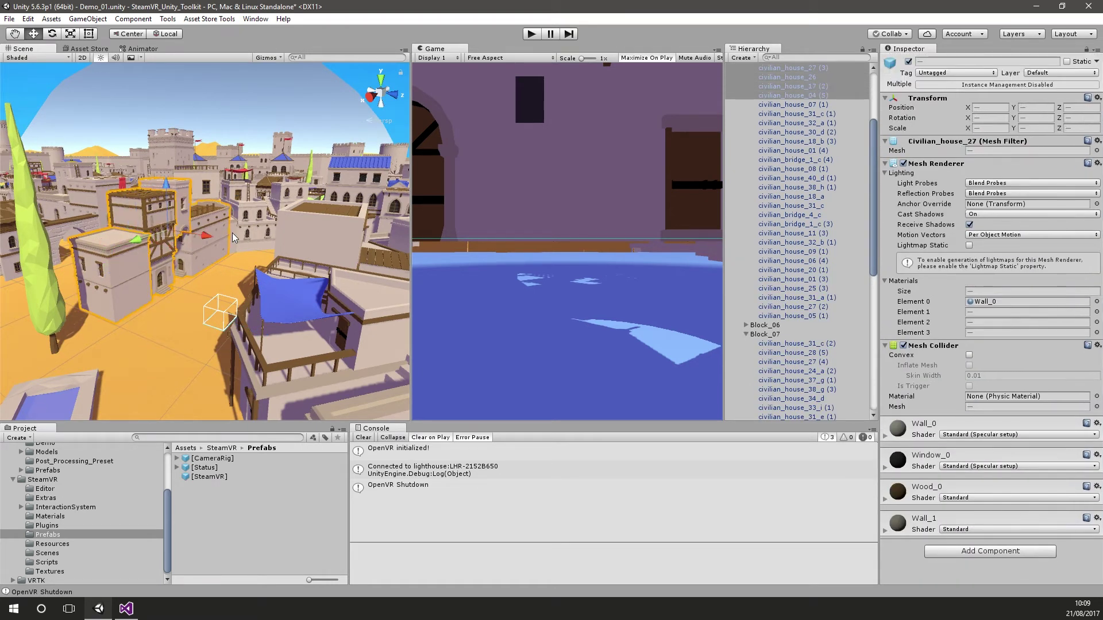
pyautogui.keyDown('shift'); pyautogui.click(232, 233); pyautogui.keyUp('shift')
pyautogui.keyDown('shift'); pyautogui.click(238, 175); pyautogui.keyUp('shift')
pyautogui.keyDown('alt'); pyautogui.moveTo(238, 175); pyautogui.dragTo(330, 277); pyautogui.keyUp('alt')
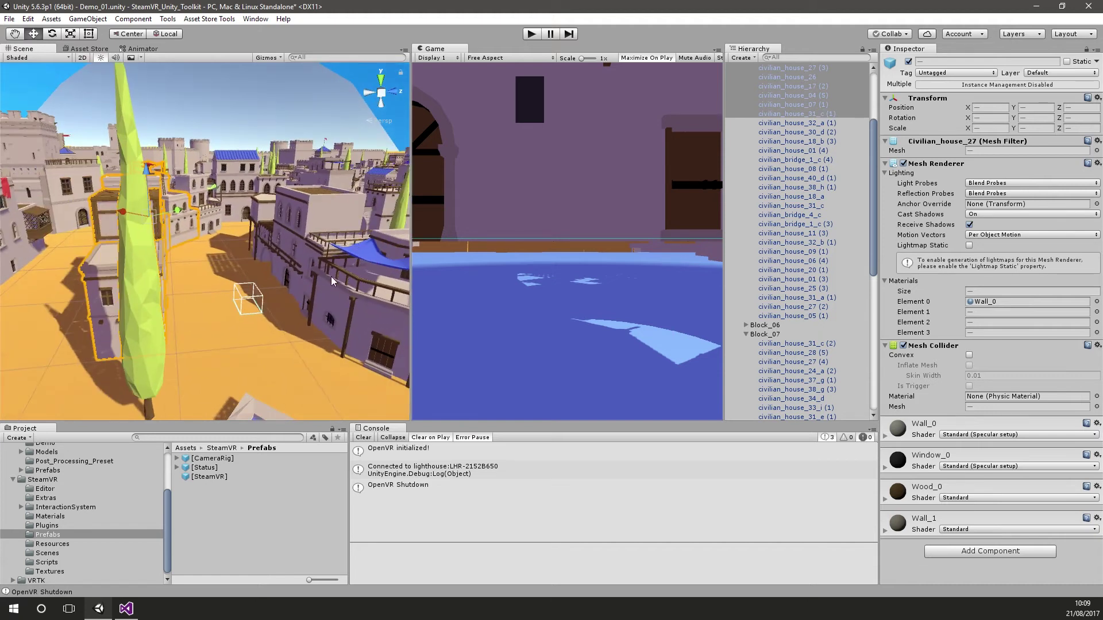
pyautogui.keyDown('shift'); pyautogui.click(328, 311); pyautogui.keyUp('shift')
pyautogui.keyDown('shift'); pyautogui.click(313, 256); pyautogui.keyUp('shift')
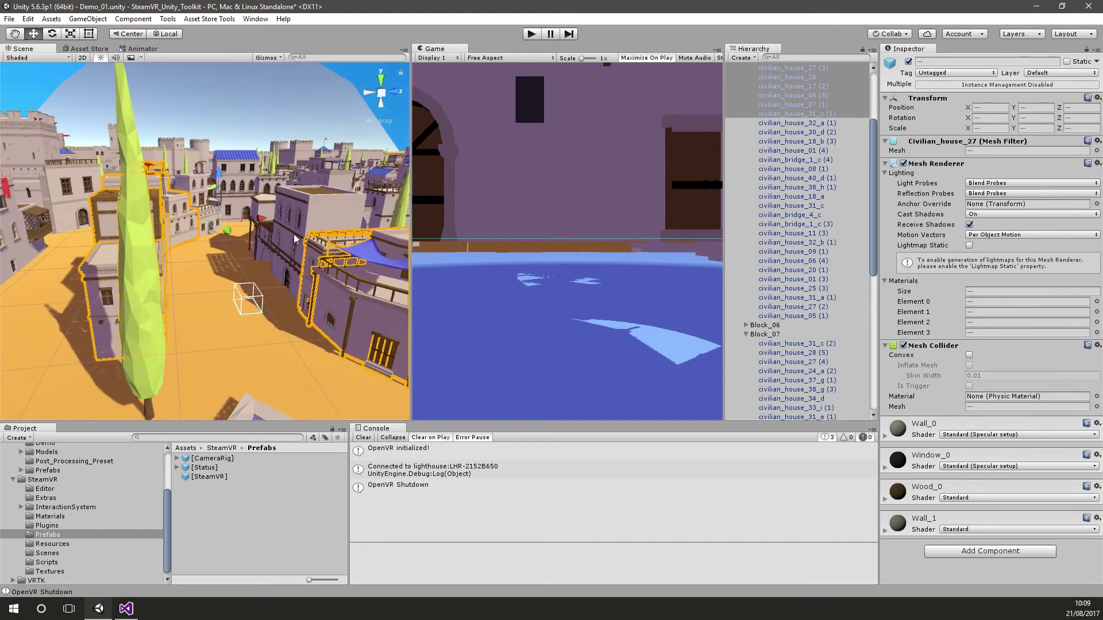
pyautogui.keyDown('shift'); pyautogui.click(296, 240); pyautogui.keyUp('shift')
pyautogui.keyDown('shift'); pyautogui.click(258, 234); pyautogui.keyUp('shift')
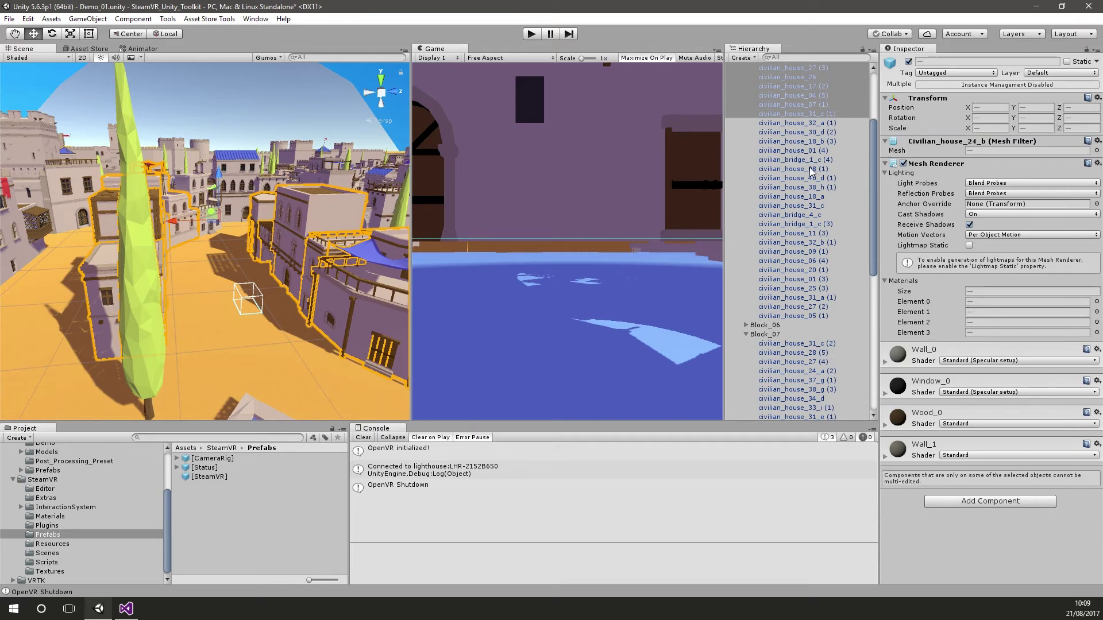
pyautogui.scroll(3, 808, 170)
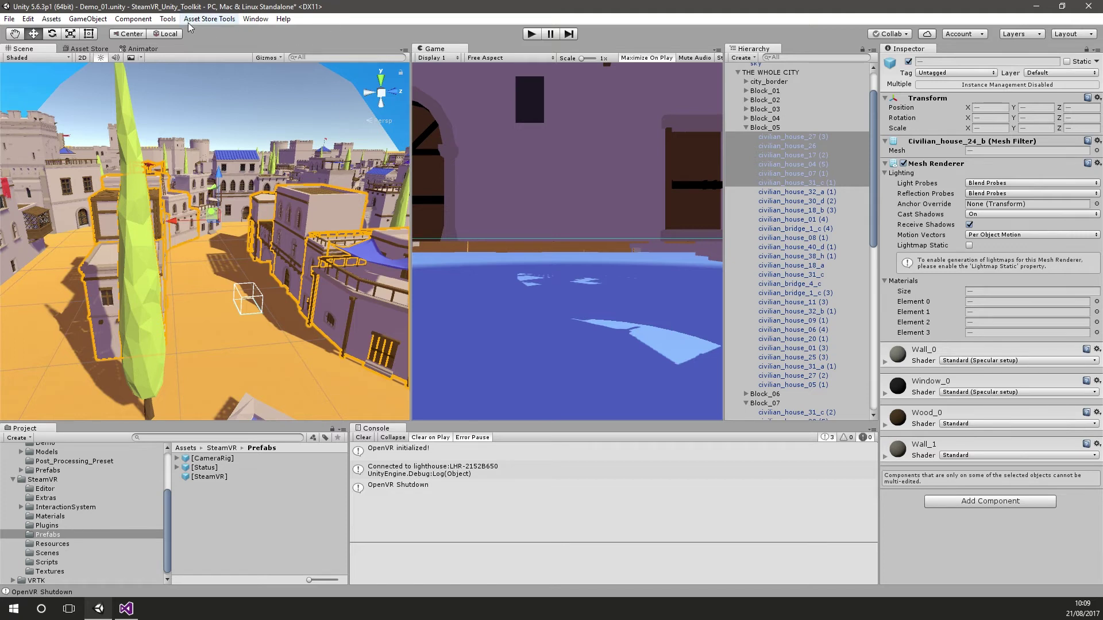
# - Set up the selected houses as grabbable VRTK objects with the Climbable grab mechanic, without Disable On Idle, Add RigidBody and Add Haptics
pyautogui.click(255, 19)
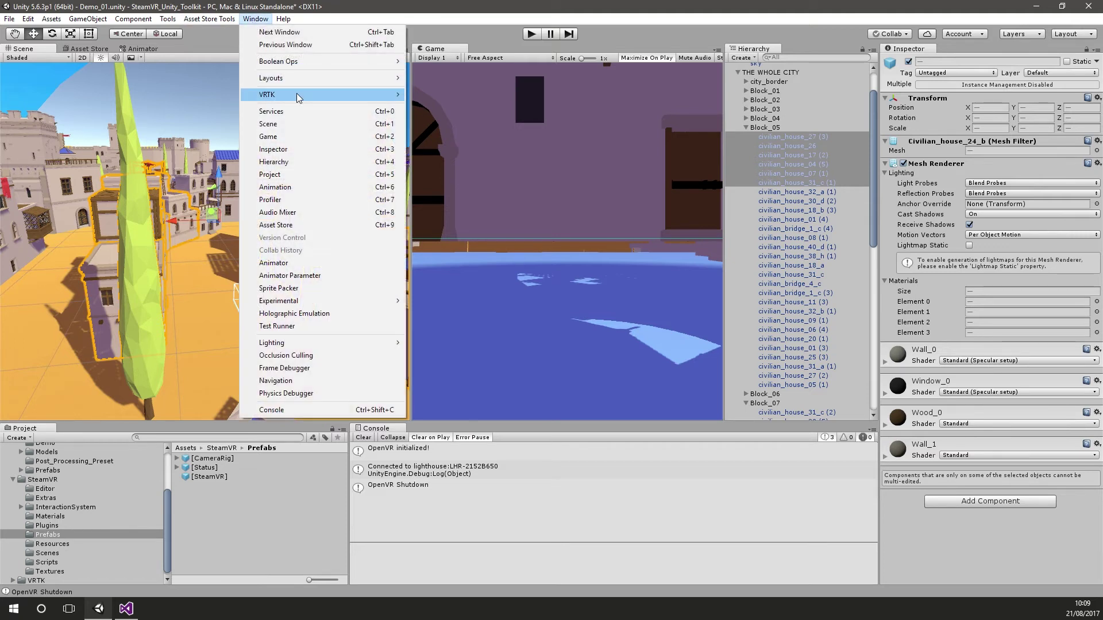
pyautogui.moveTo(350, 94)
pyautogui.click(498, 95)
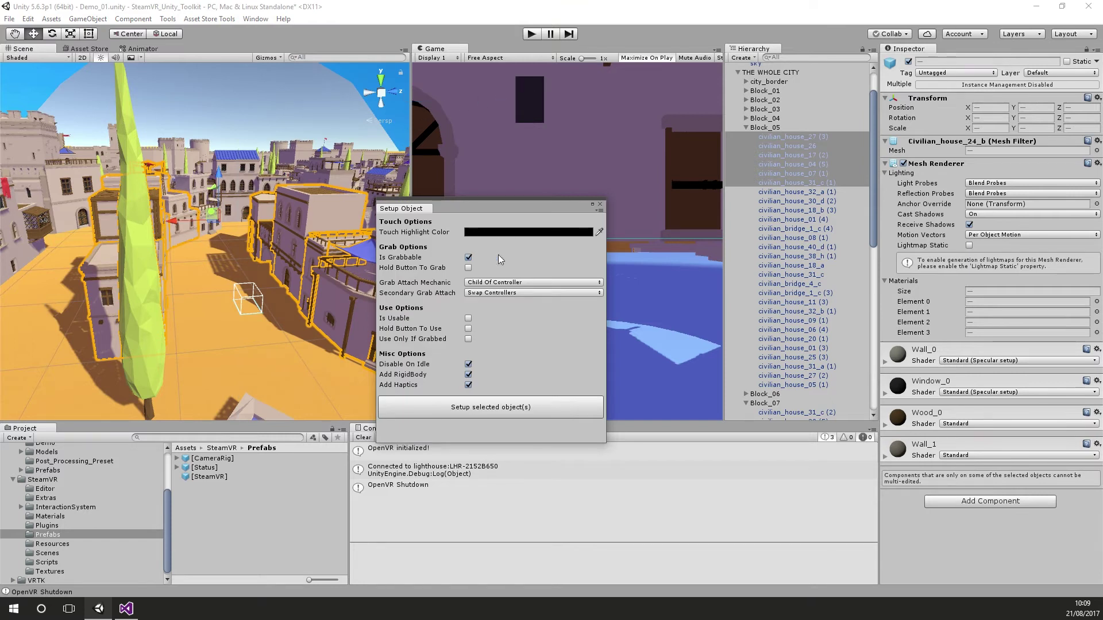
pyautogui.click(489, 284)
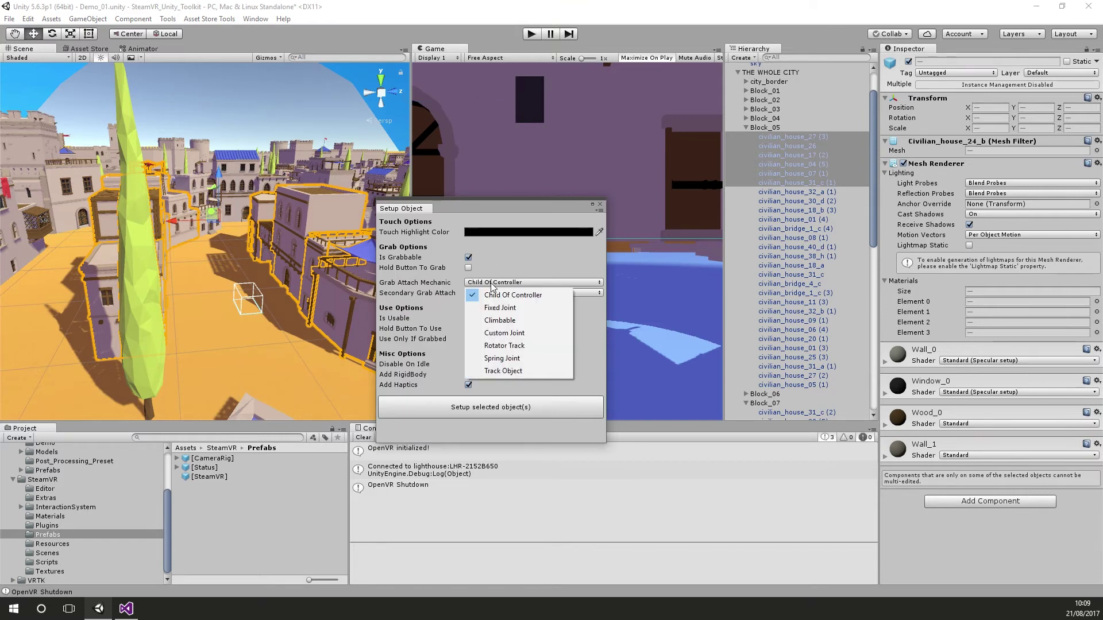
pyautogui.click(517, 320)
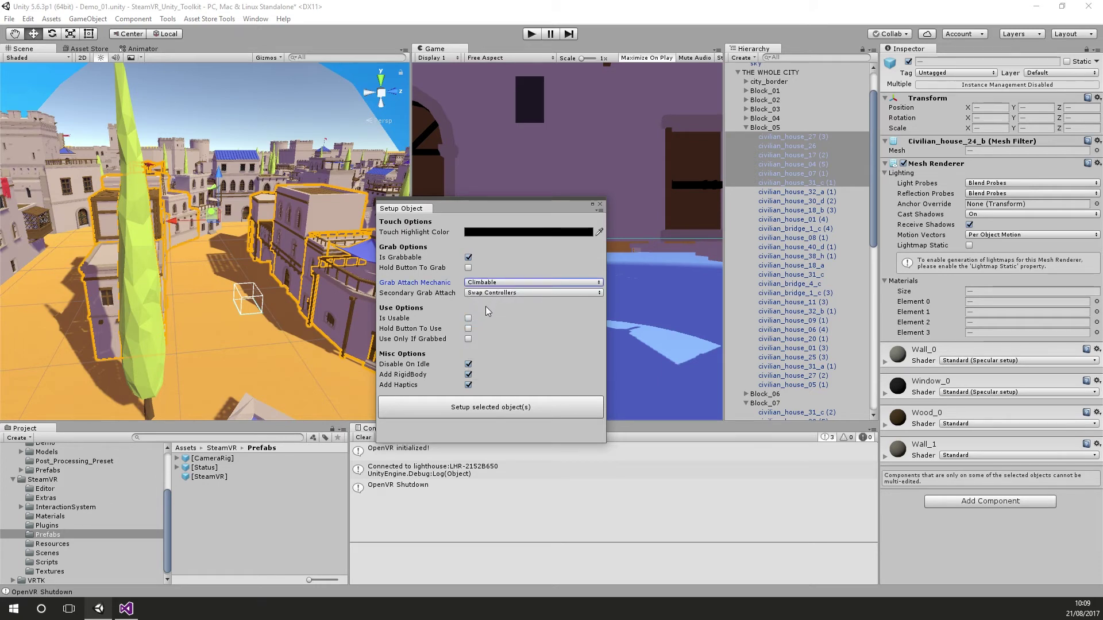
pyautogui.click(468, 365)
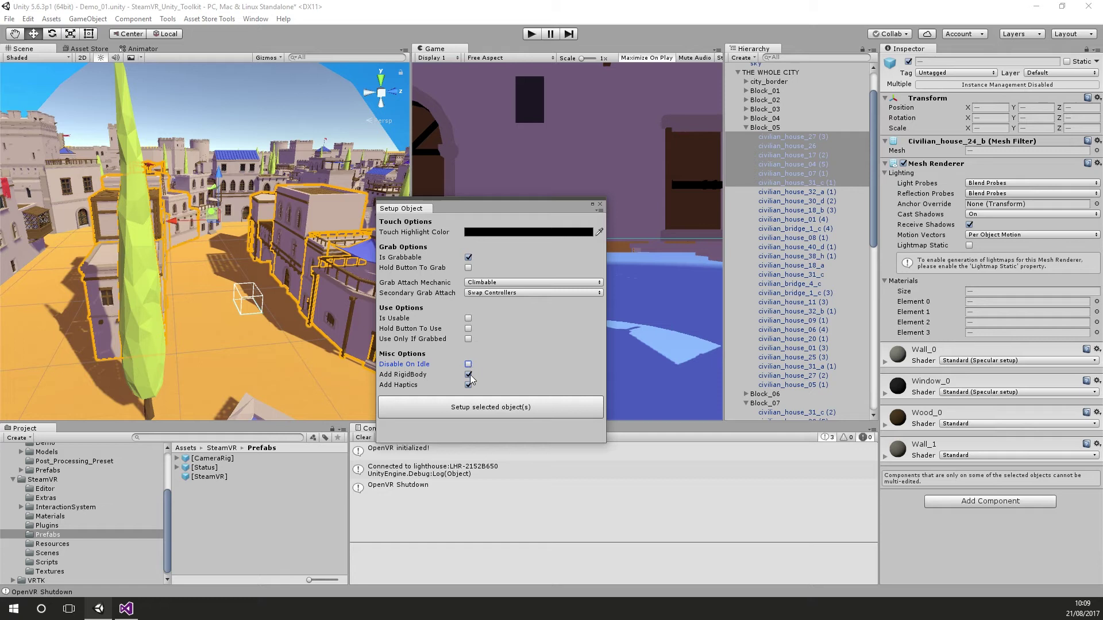
pyautogui.click(469, 374)
pyautogui.click(468, 385)
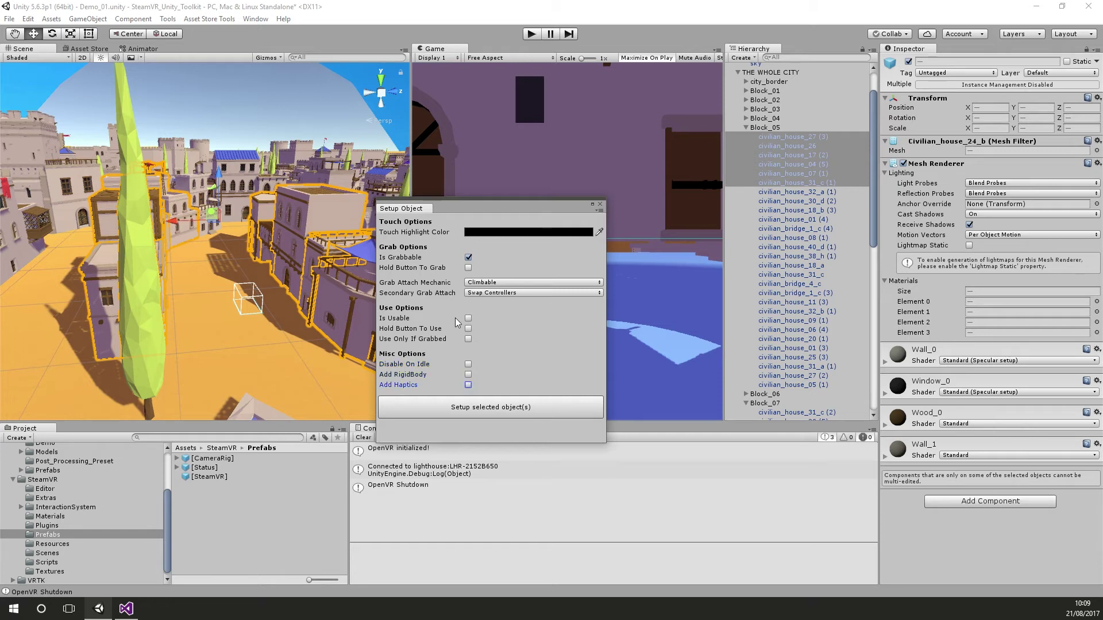
pyautogui.click(477, 408)
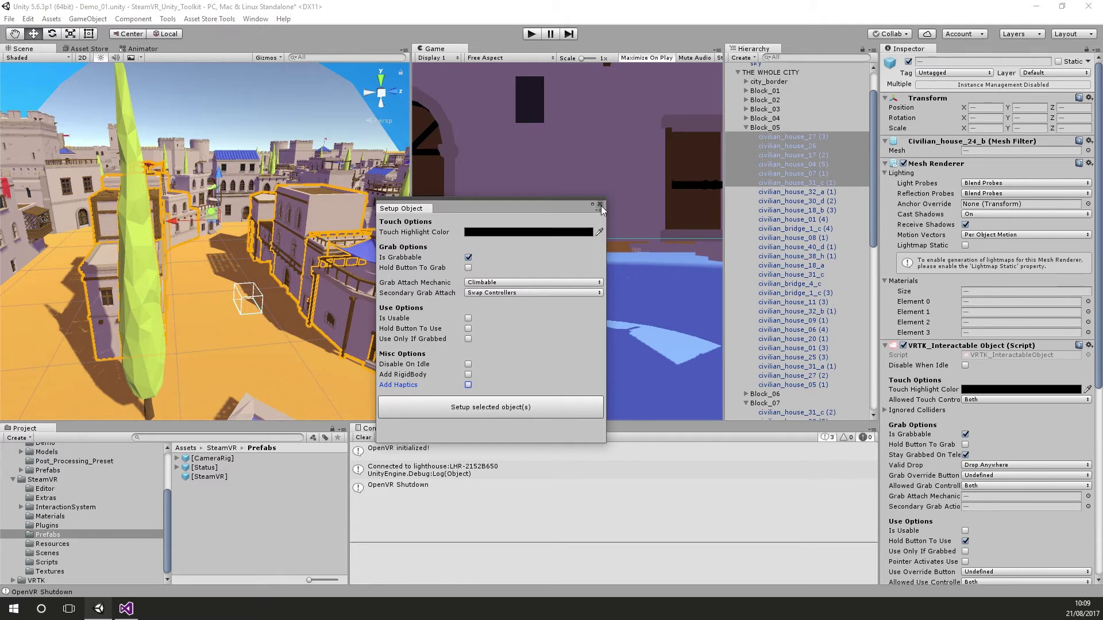
pyautogui.click(600, 204)
# - Add the VRTK_InteractTouch and VRTK_InteractGrab components to both the Left and Right controller script objects
pyautogui.scroll(-10, 801, 264)
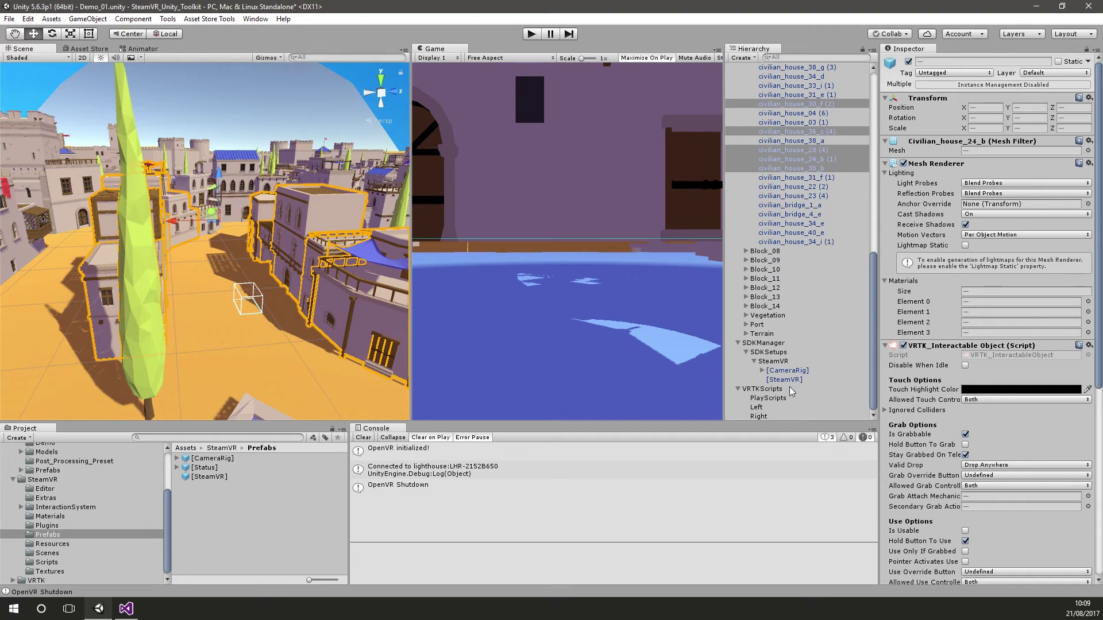
pyautogui.click(773, 406)
pyautogui.keyDown('shift'); pyautogui.click(772, 414); pyautogui.keyUp('shift')
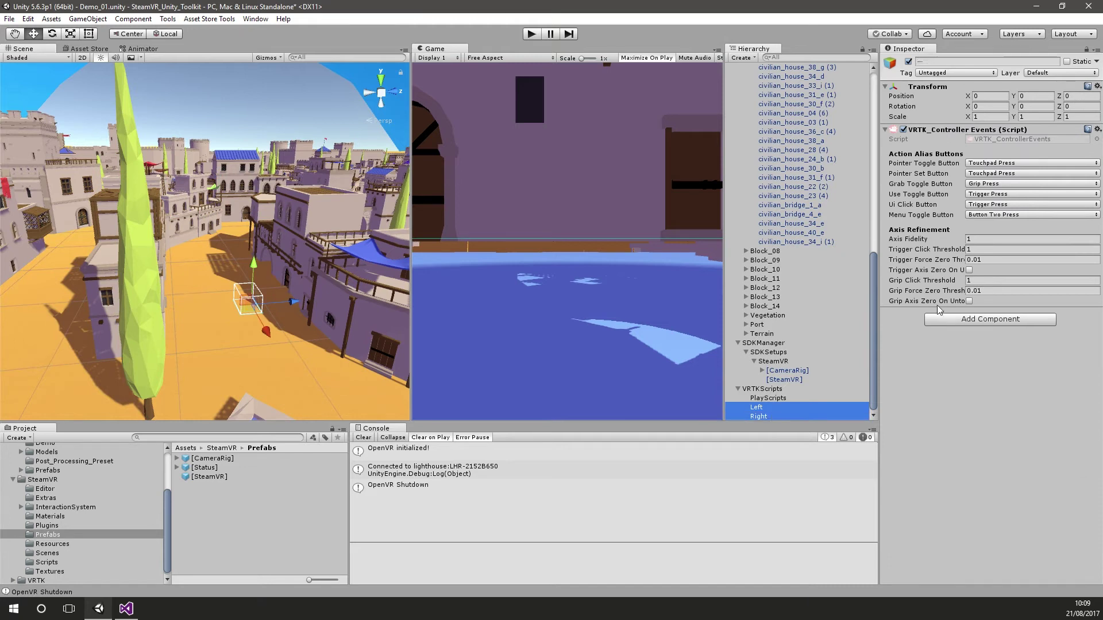
pyautogui.click(954, 318)
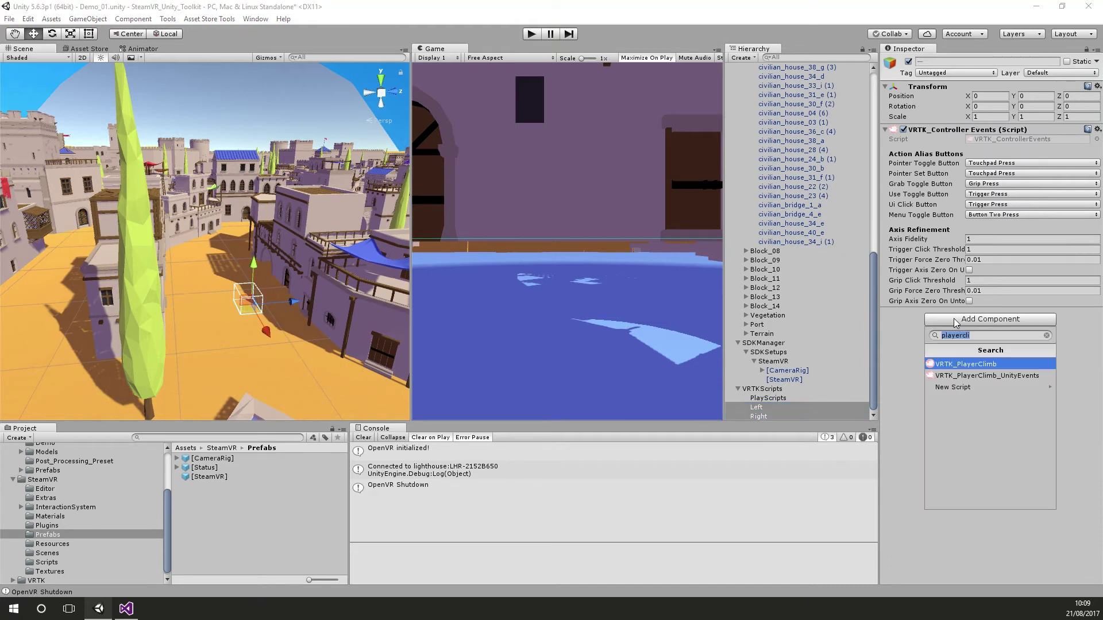
pyautogui.press('Return')
pyautogui.click(959, 352)
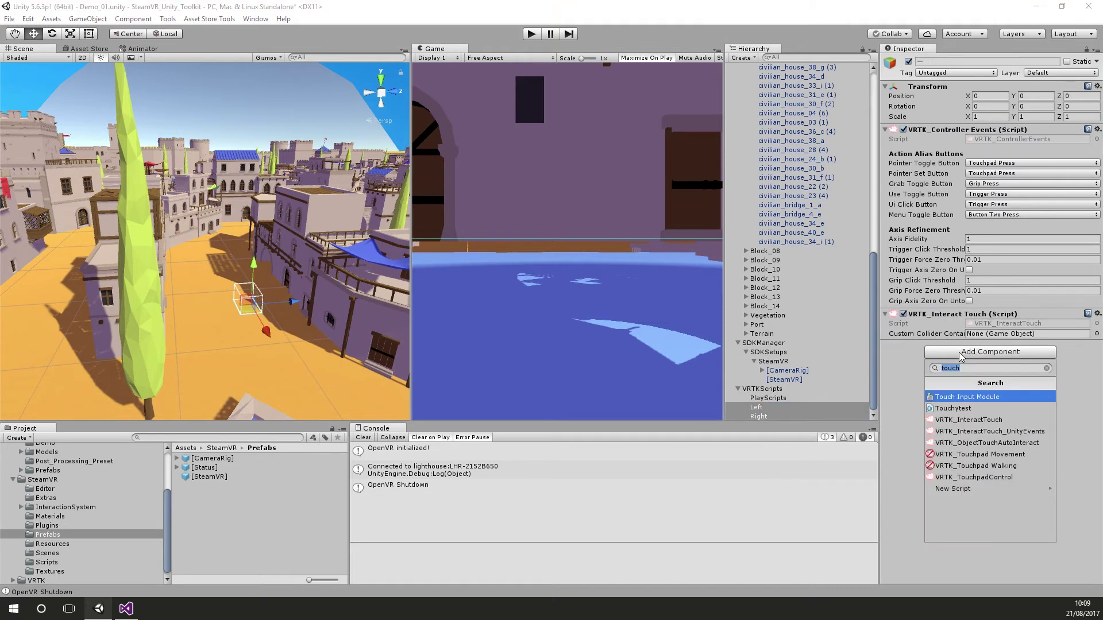
pyautogui.write('grab')
pyautogui.press('Return')
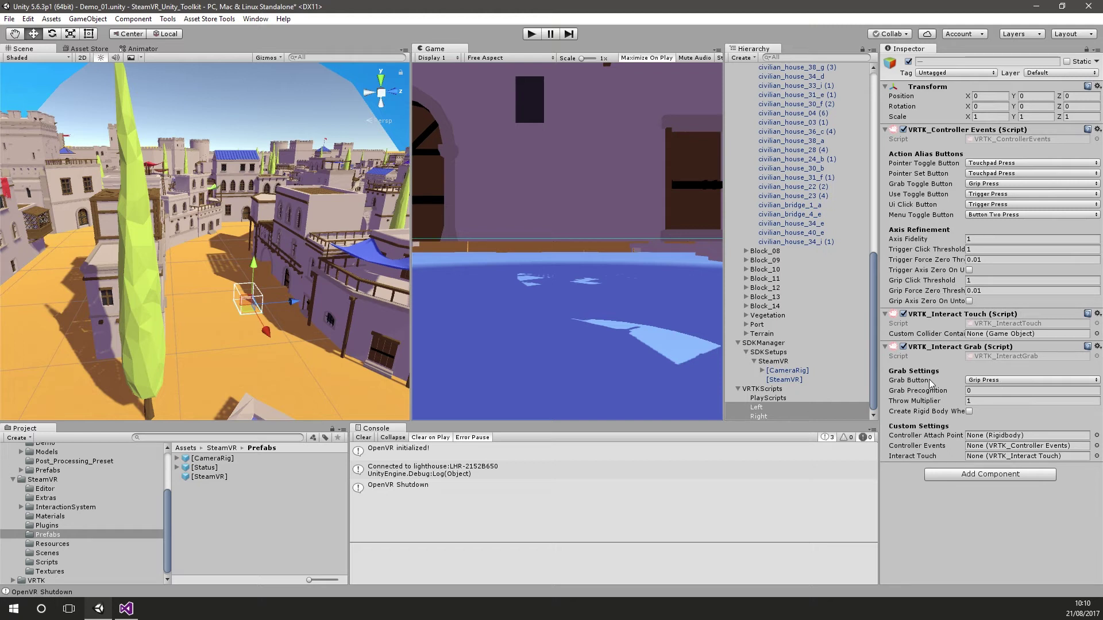
# - Set Interact Grab's Grab Button to Trigger Press and Grab Precognition to 0.1 for both controllers
pyautogui.click(999, 379)
pyautogui.click(1035, 430)
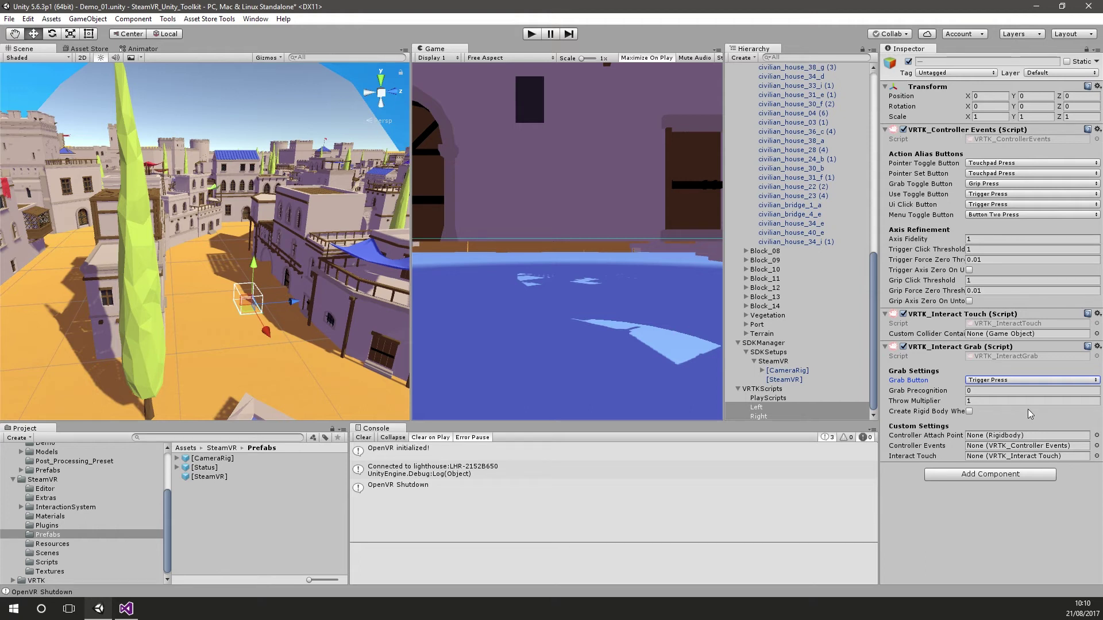
pyautogui.moveTo(915, 395)
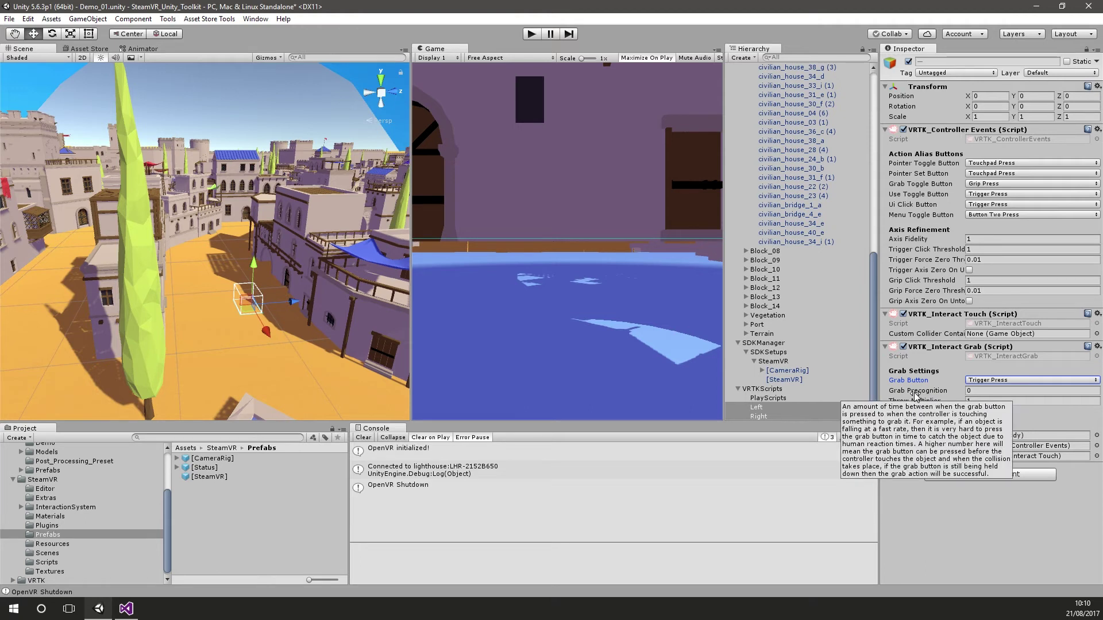
pyautogui.click(981, 391)
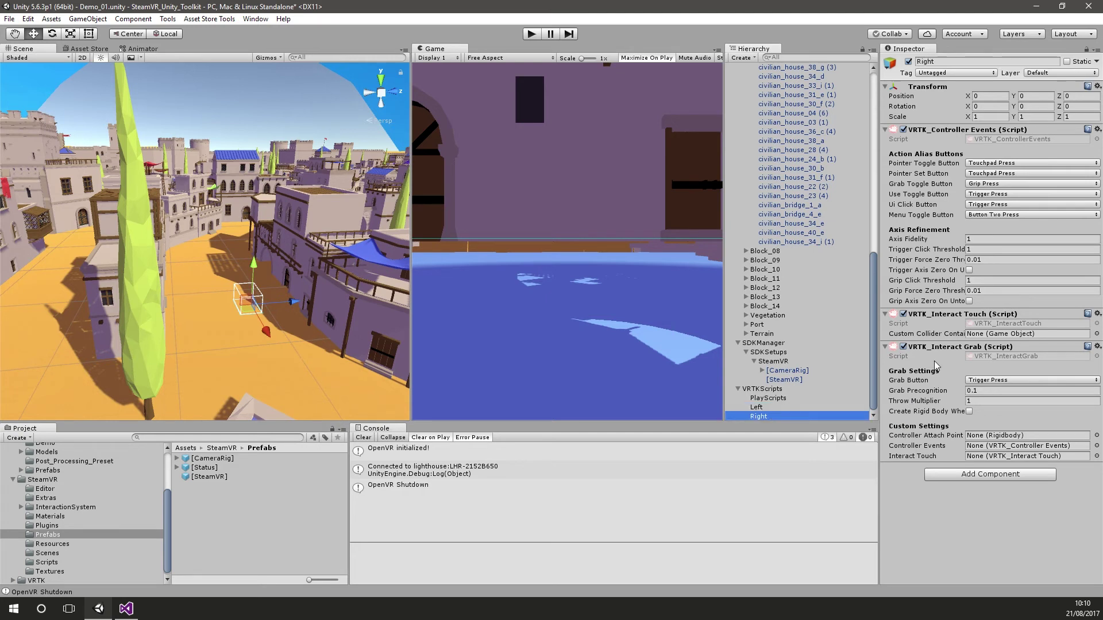
pyautogui.moveTo(929, 401)
# - Test climbing the houses in play mode, and stop the scene when done
pyautogui.click(532, 33)
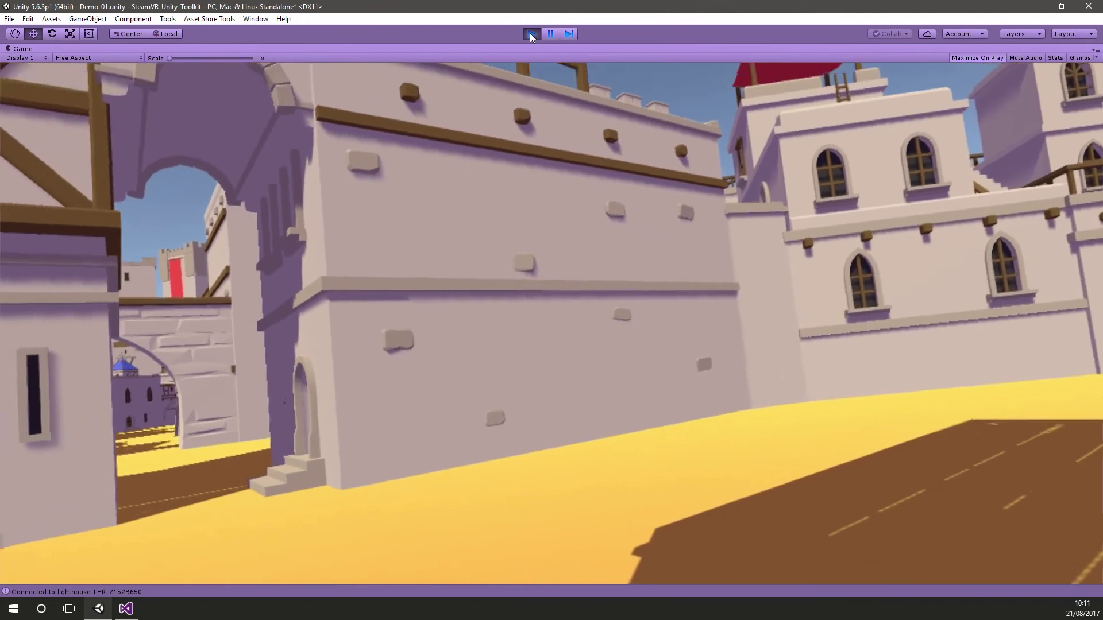
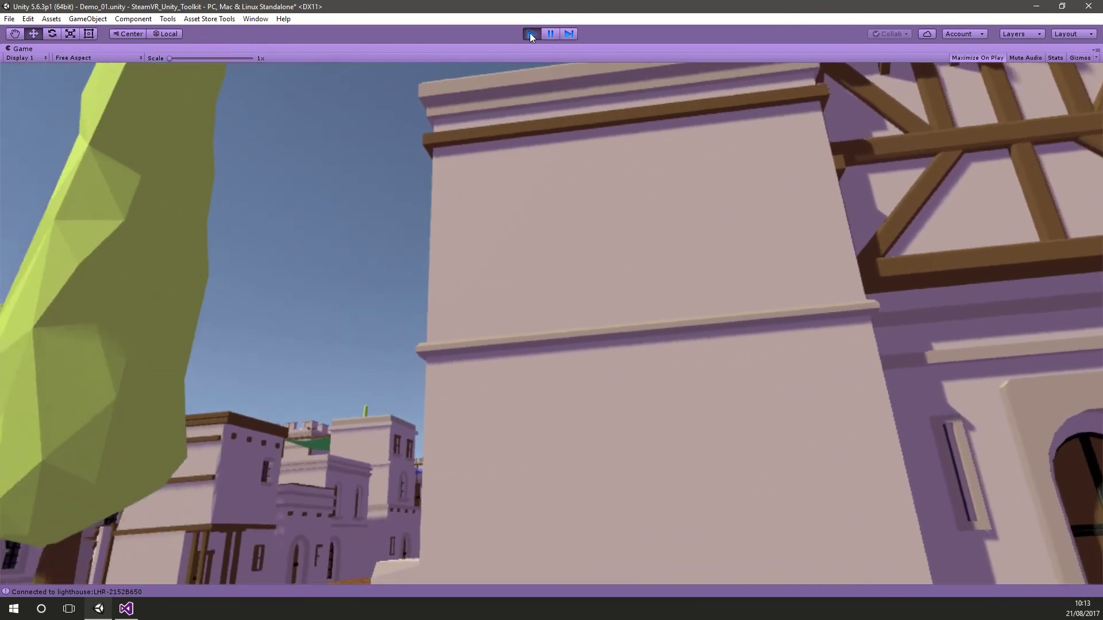
pyautogui.click(530, 34)
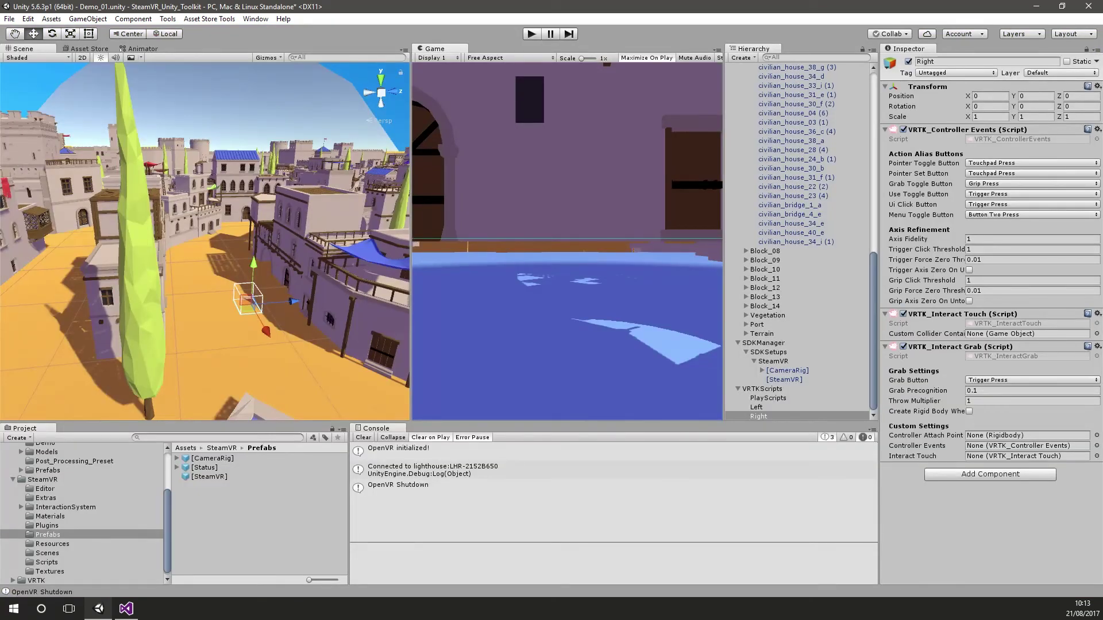